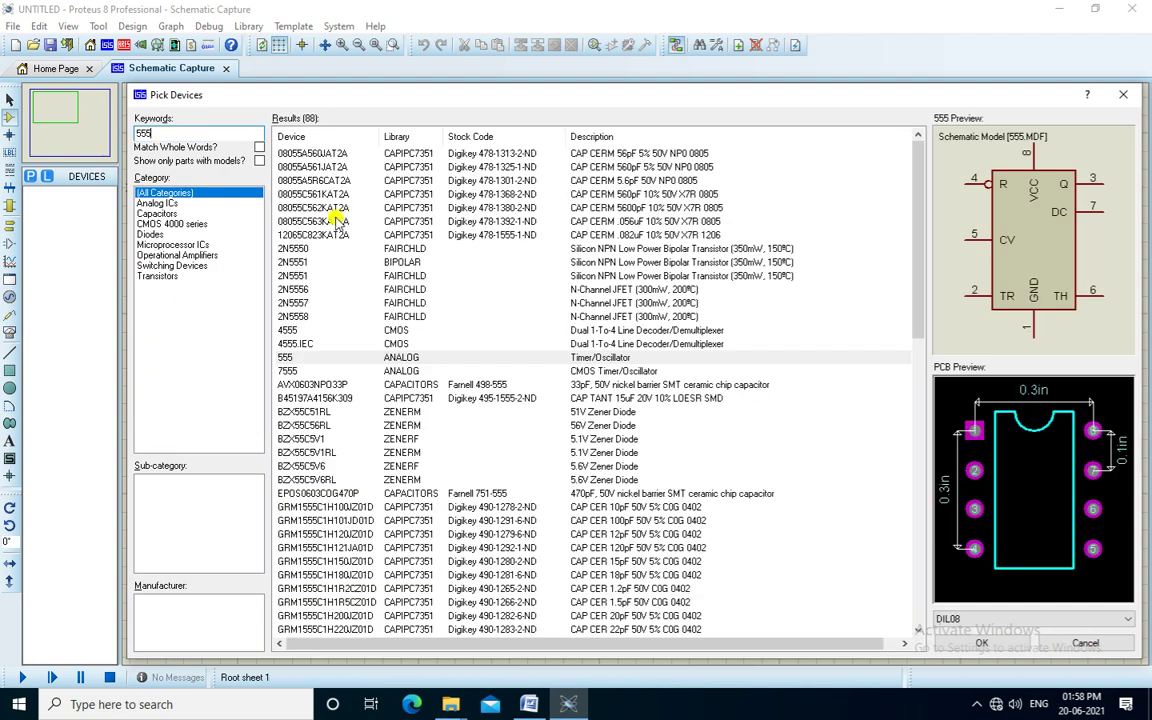
Add the 555 timer, RESISTOR and CAP parts from the library to the device list and finish picking
{"action": "double_click", "coordinate": [293, 358]}
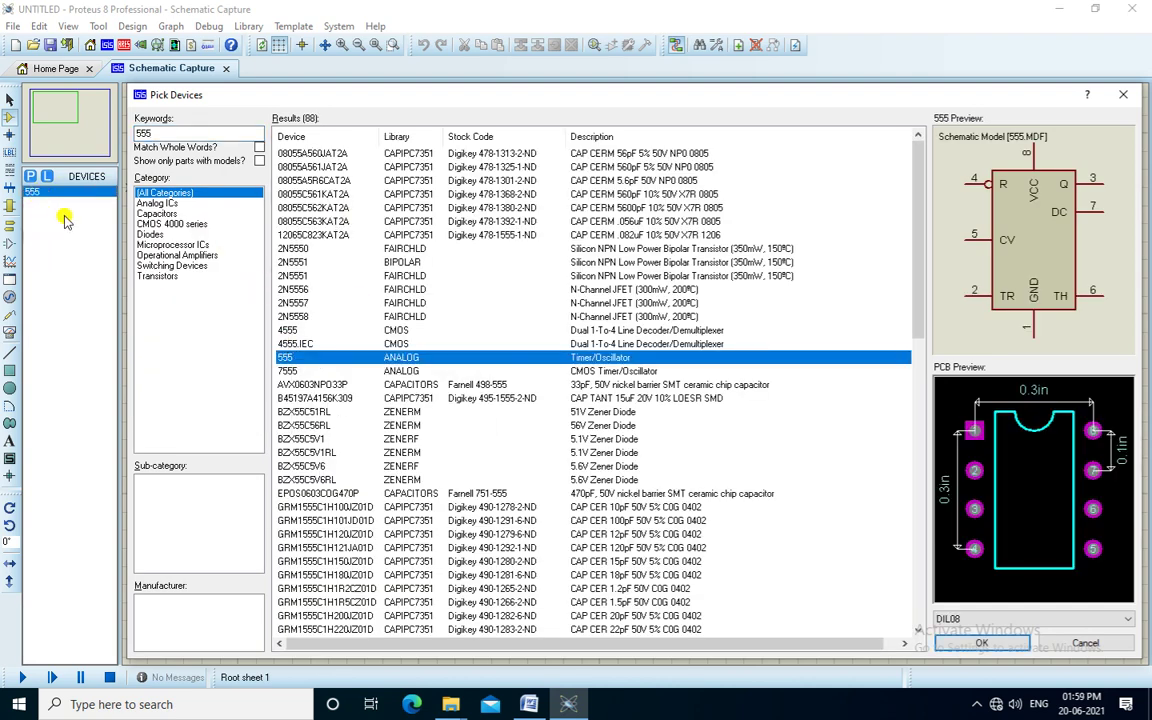
{"action": "double_click", "coordinate": [143, 133]}
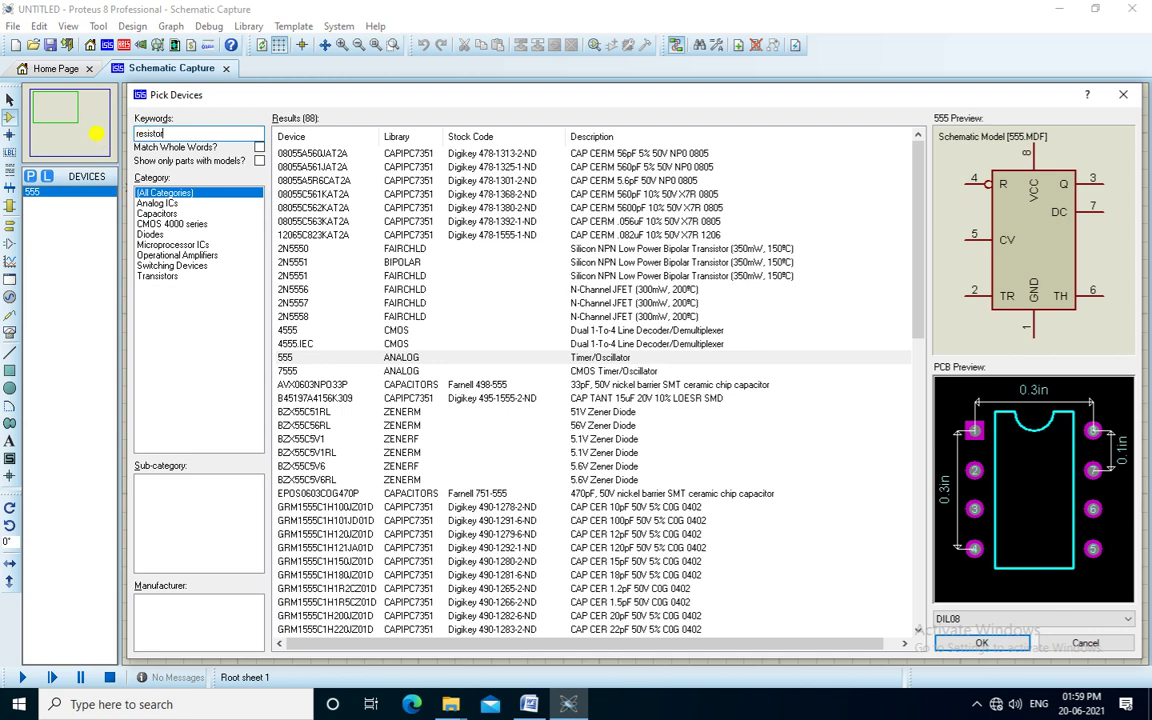
{"action": "double_click", "coordinate": [297, 153]}
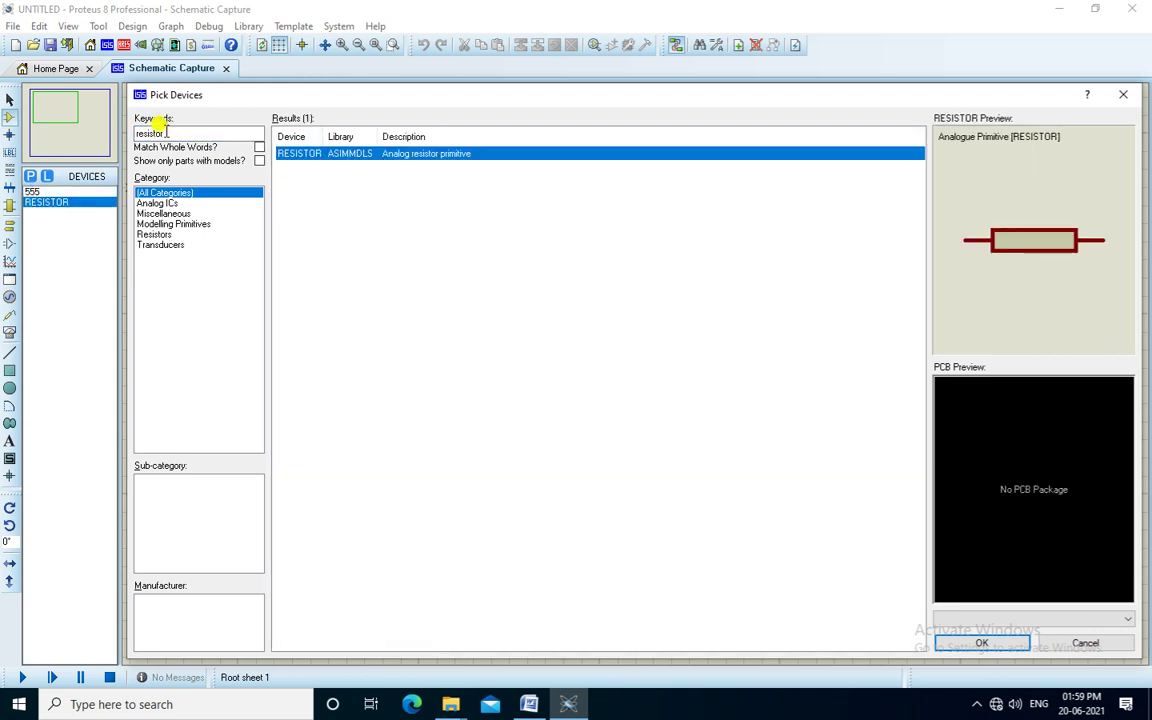
{"action": "double_click", "coordinate": [150, 133]}
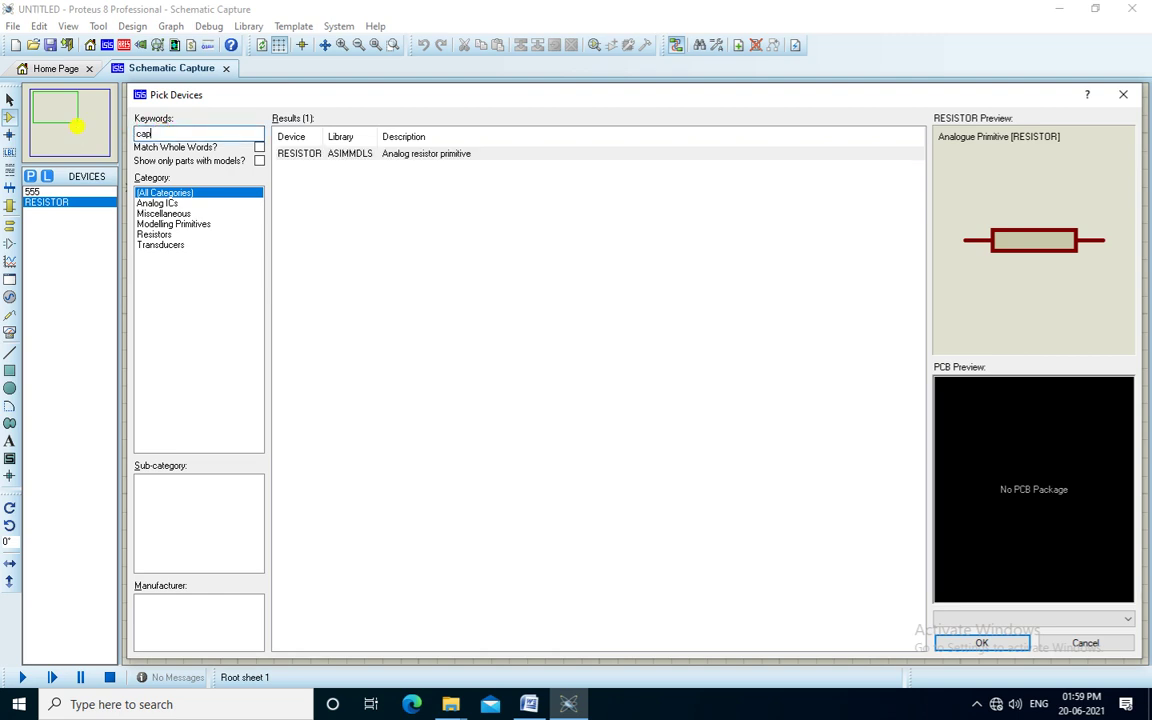
{"action": "double_click", "coordinate": [289, 154]}
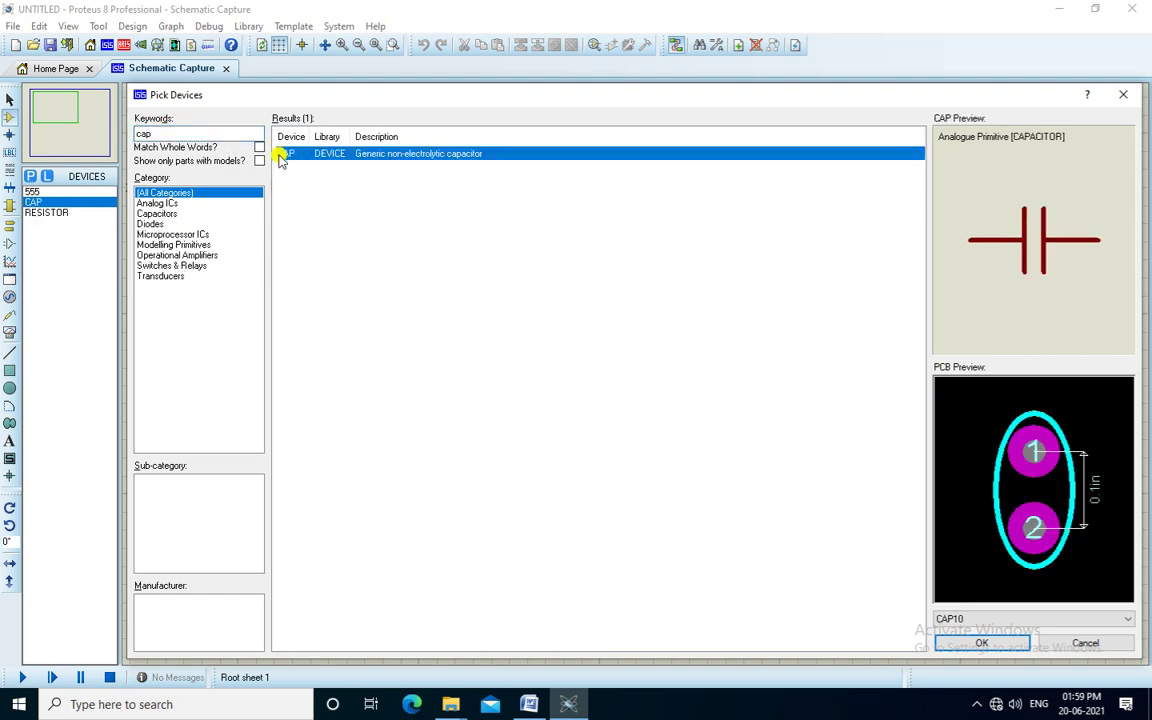
{"action": "left_click", "coordinate": [998, 645]}
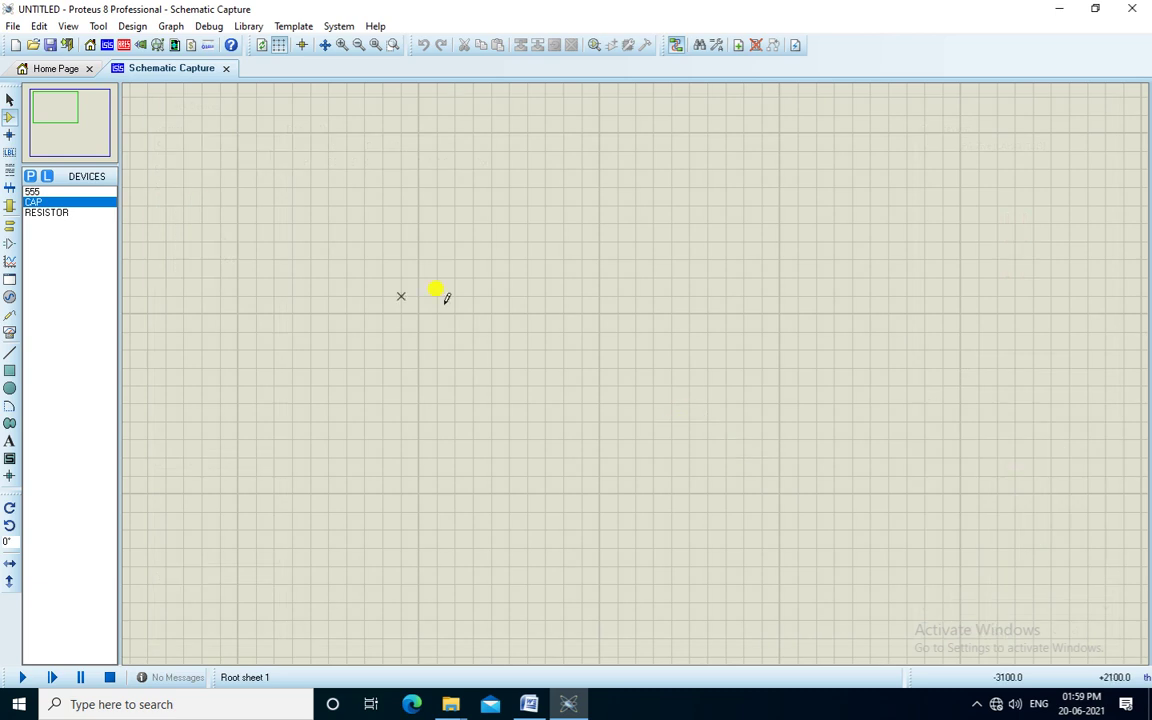
Place the 555 timer near the middle of the sheet and one CAP capacitor to its lower left
{"action": "left_click", "coordinate": [36, 190]}
{"action": "left_click", "coordinate": [620, 280]}
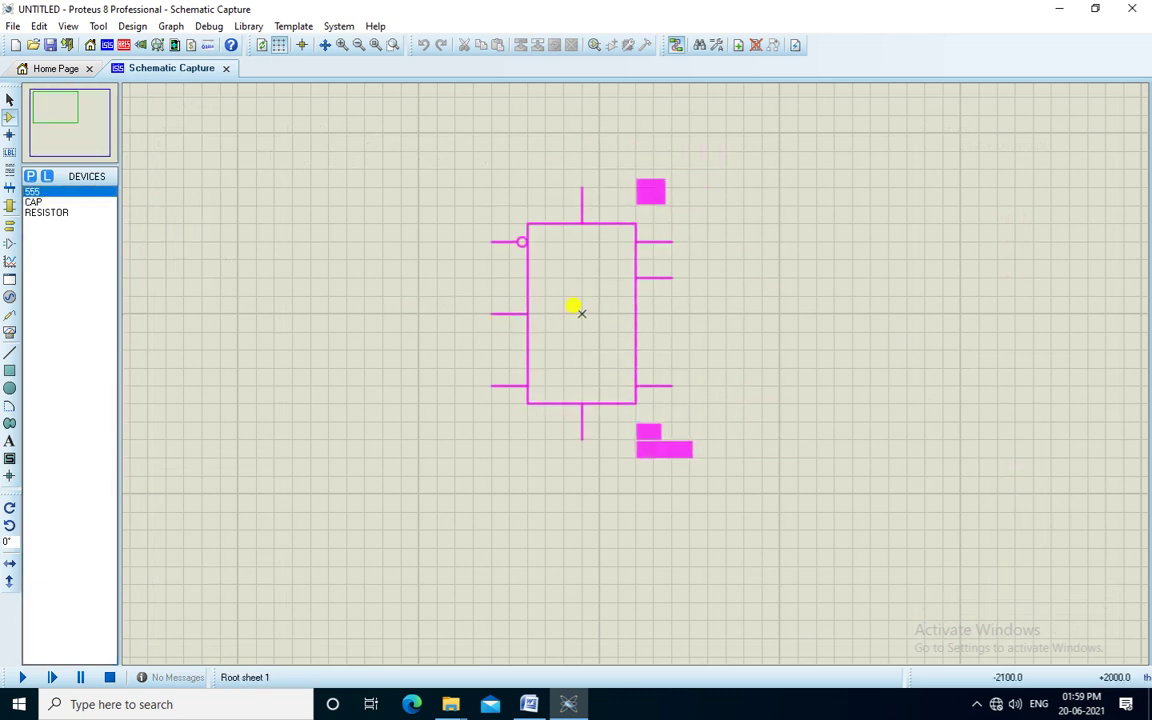
{"action": "left_click", "coordinate": [581, 337]}
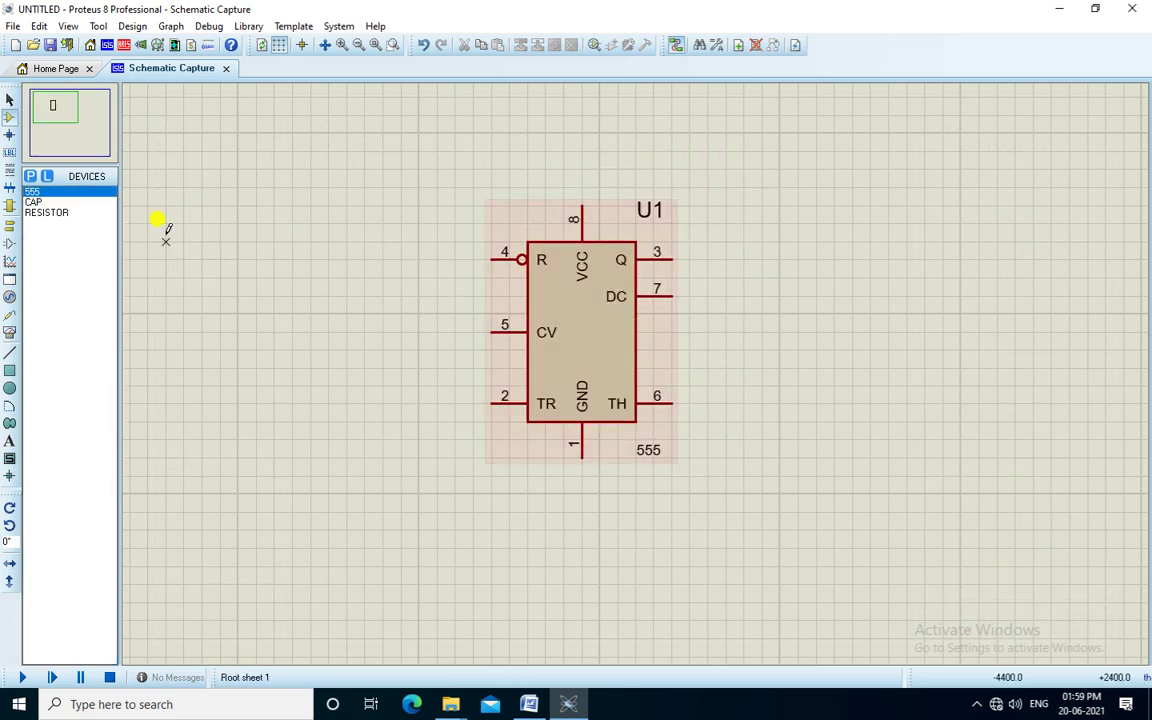
{"action": "left_click", "coordinate": [34, 203]}
{"action": "left_click", "coordinate": [350, 462]}
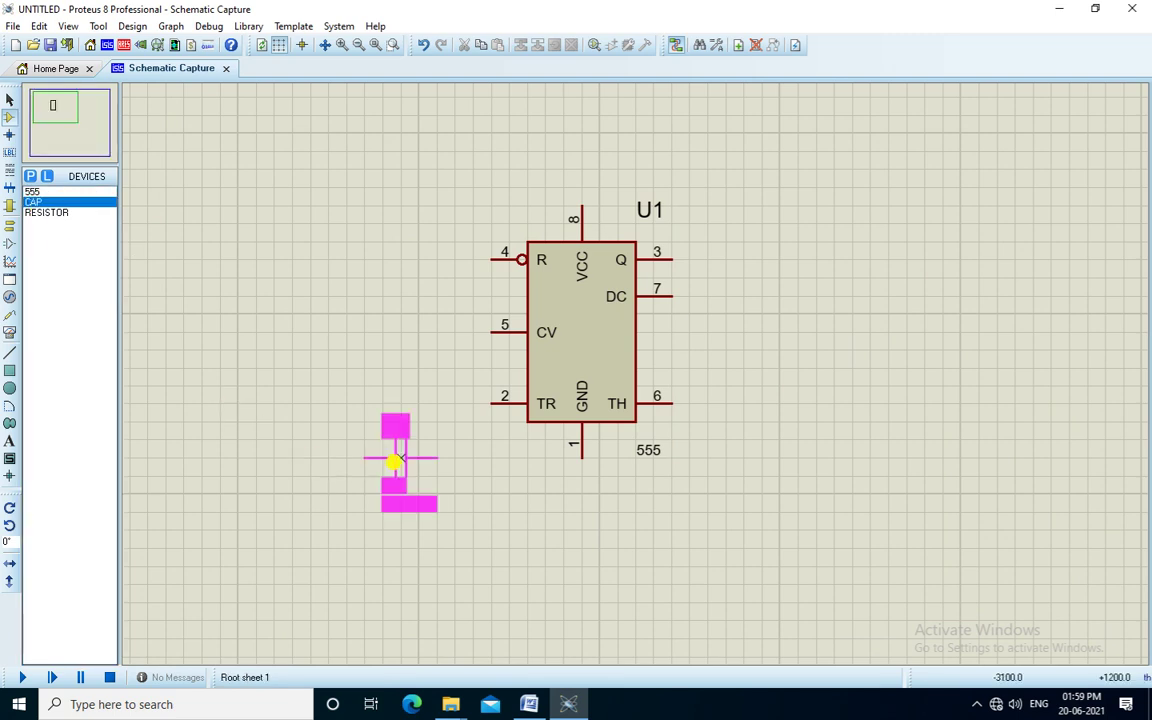
{"action": "left_click", "coordinate": [418, 463]}
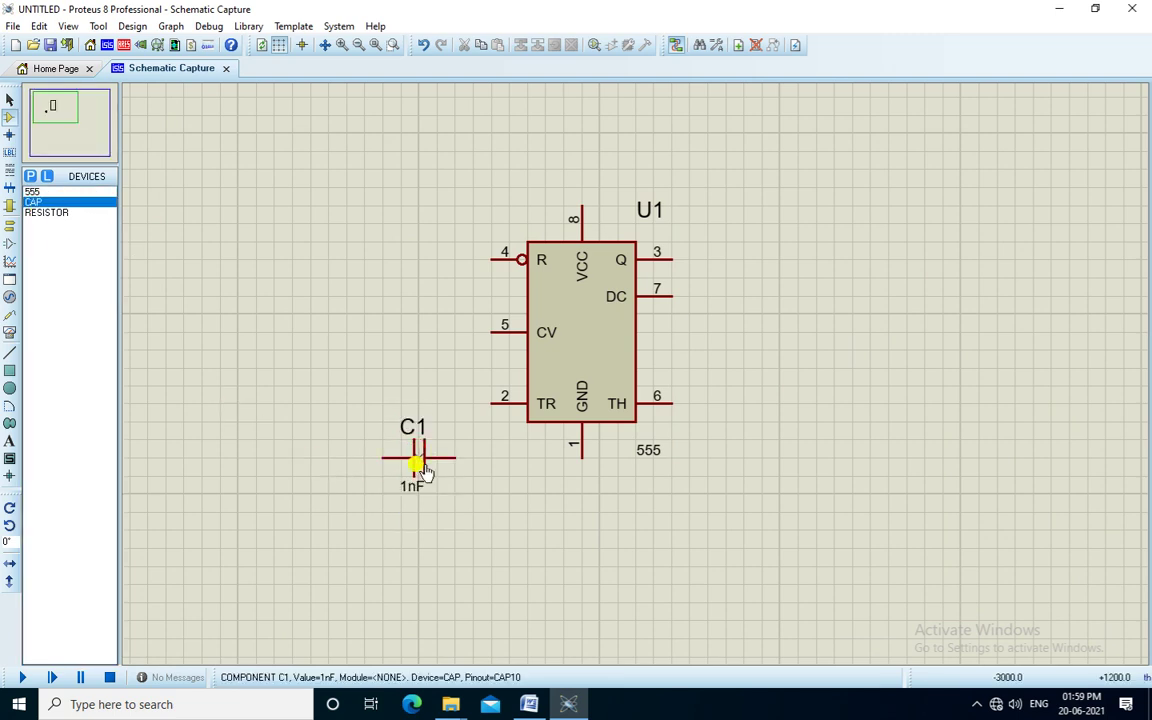
Place two RESISTOR parts to the right of the 555, one above the other
{"action": "left_click", "coordinate": [46, 213]}
{"action": "left_click", "coordinate": [762, 348]}
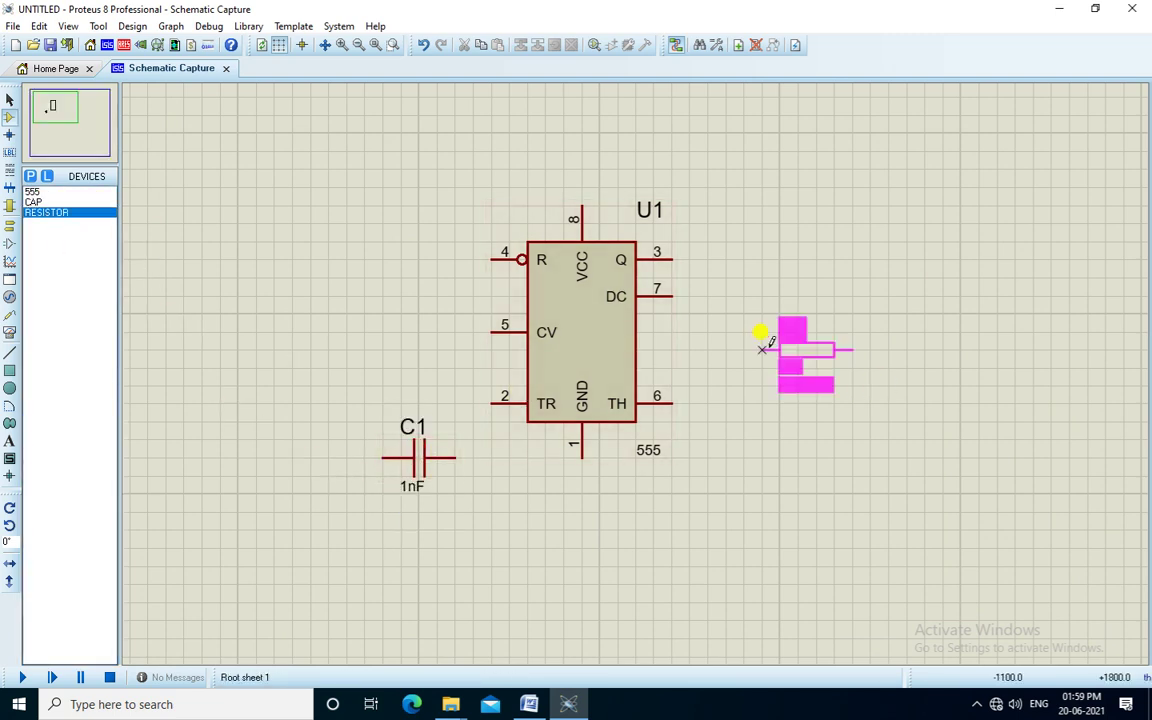
{"action": "left_click", "coordinate": [762, 348]}
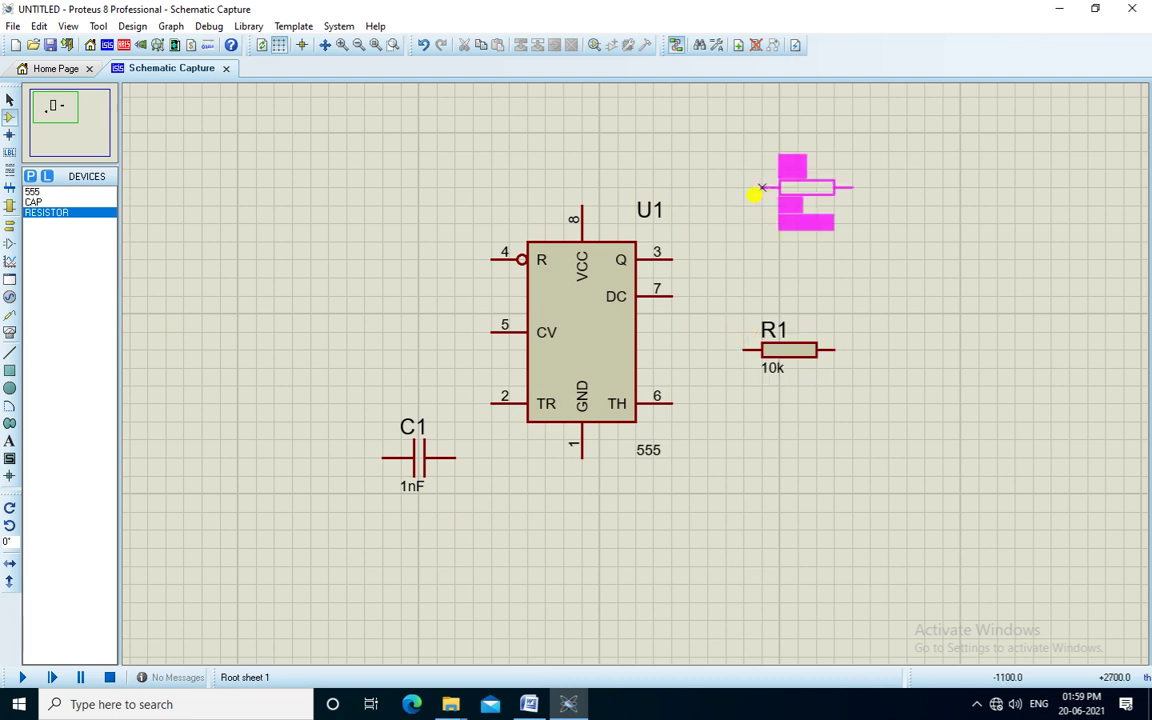
{"action": "left_click", "coordinate": [755, 193]}
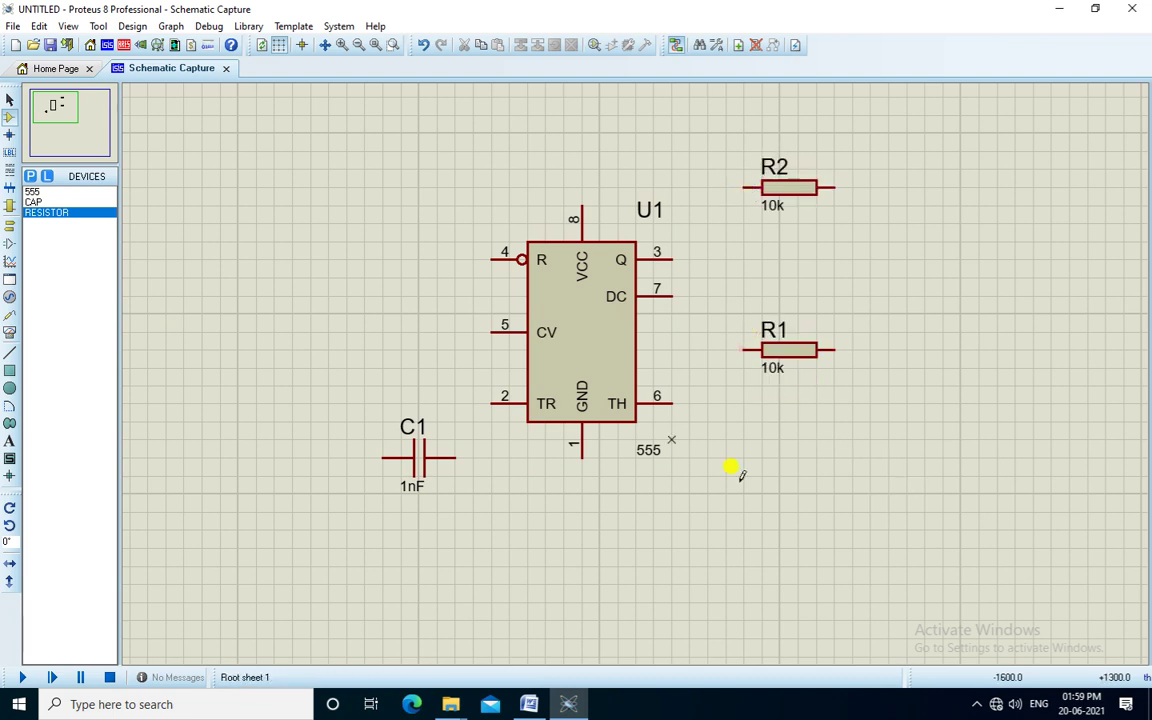
Place a POWER terminal above the 555's VCC pin and a GROUND terminal below its GND pin
{"action": "left_click", "coordinate": [9, 224]}
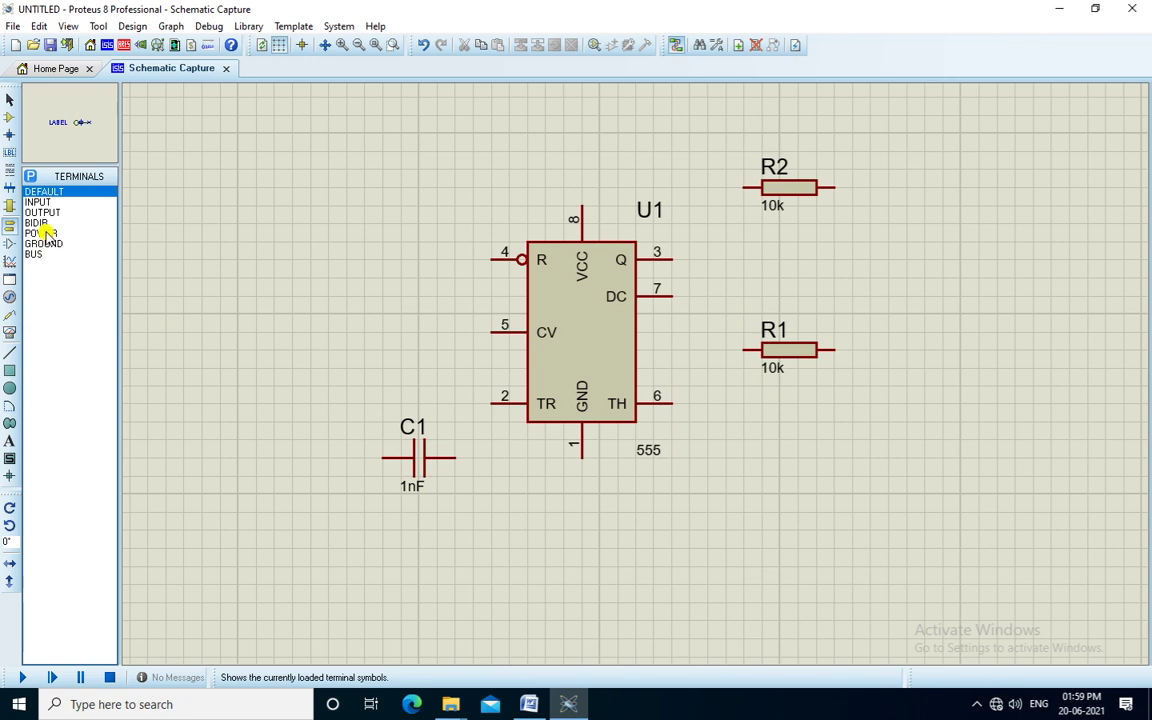
{"action": "left_click", "coordinate": [45, 234]}
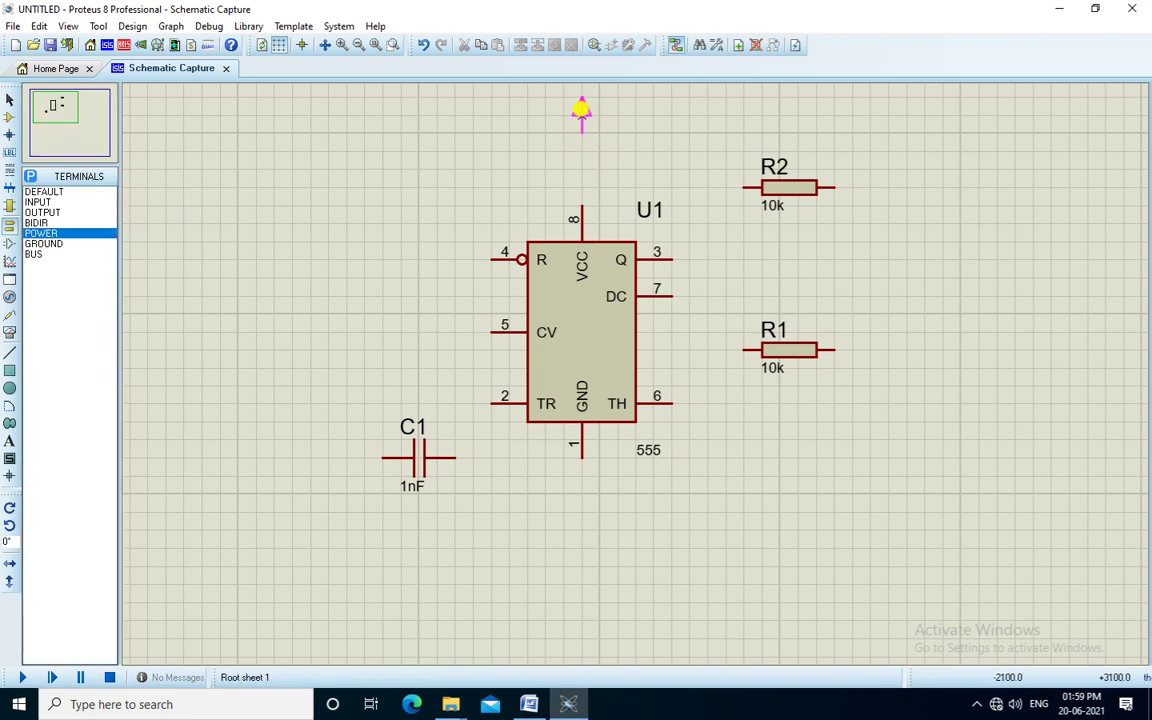
{"action": "left_click", "coordinate": [581, 110]}
{"action": "left_click", "coordinate": [43, 244]}
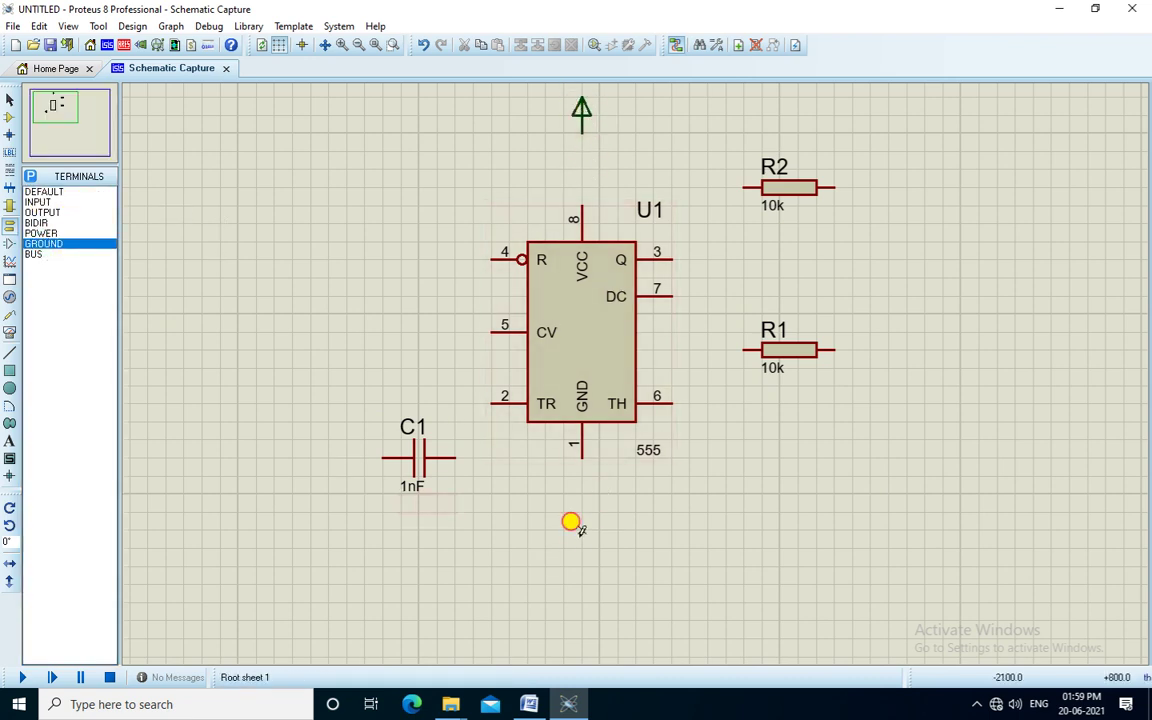
{"action": "left_click", "coordinate": [582, 567]}
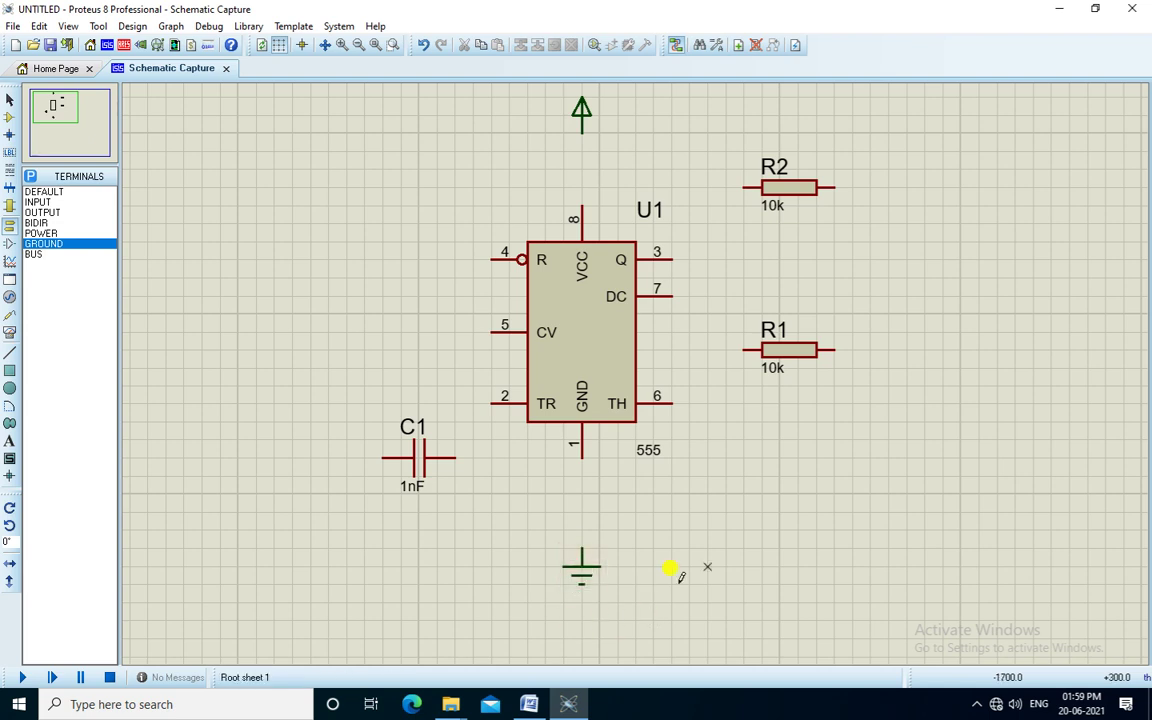
Place an OSCILLOSCOPE virtual instrument to the right of the two resistors
{"action": "right_click", "coordinate": [722, 96]}
{"action": "mouse_move", "coordinate": [760, 103]}
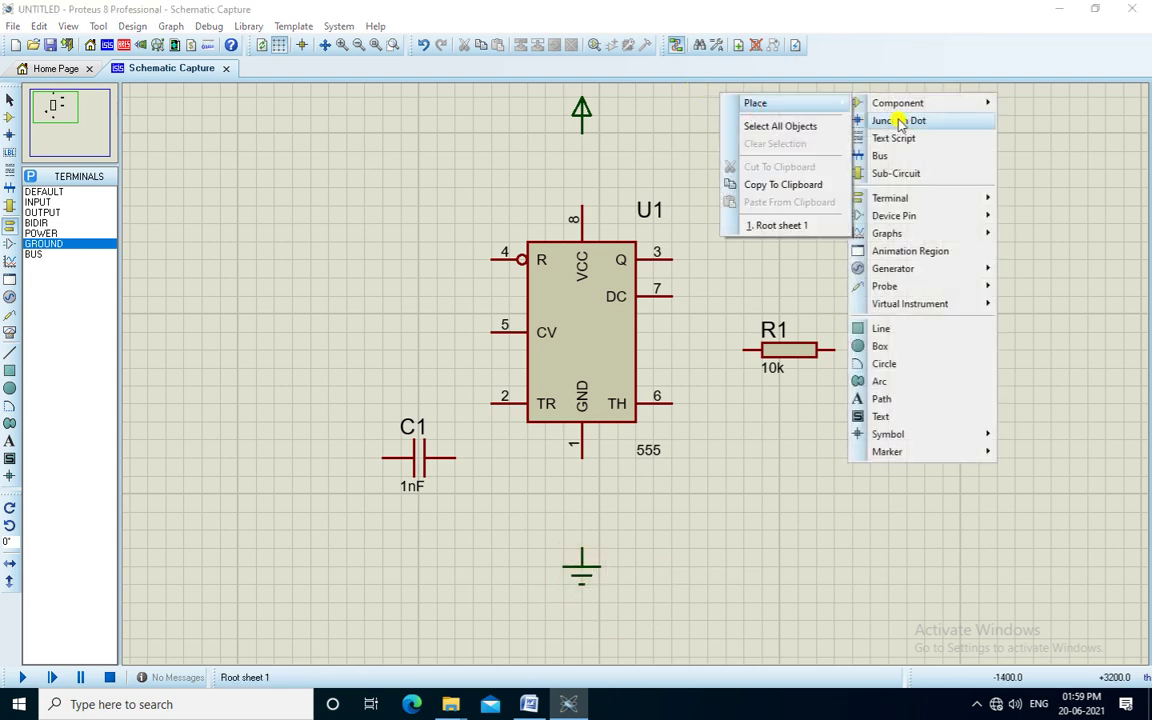
{"action": "mouse_move", "coordinate": [964, 306]}
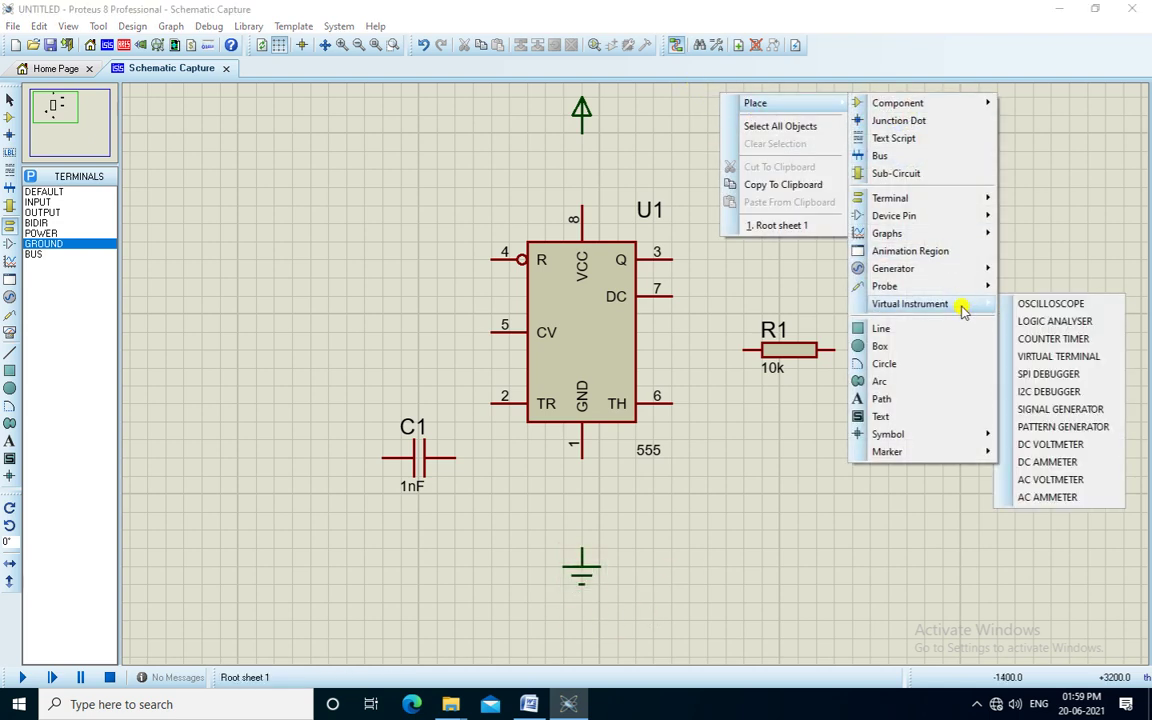
{"action": "left_click", "coordinate": [1063, 307]}
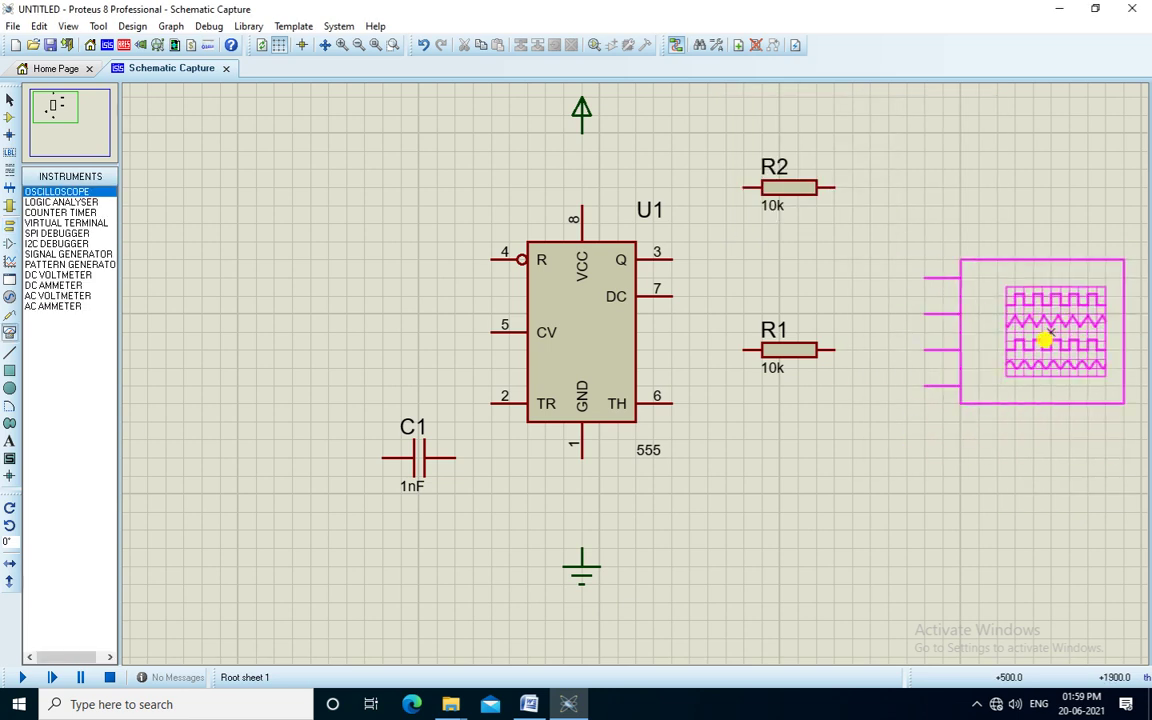
{"action": "left_click", "coordinate": [1031, 300]}
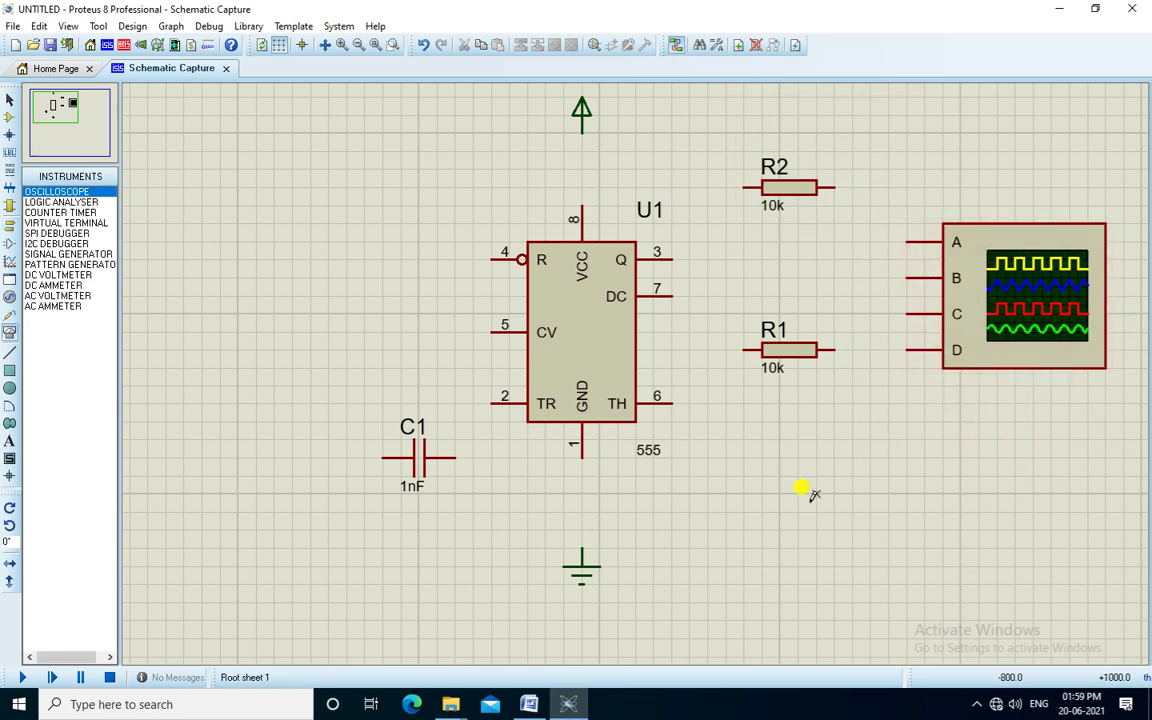
Rotate capacitor C1 and resistors R1 and R2 a quarter turn so they stand vertically
{"action": "right_click", "coordinate": [440, 458]}
{"action": "left_click", "coordinate": [447, 108]}
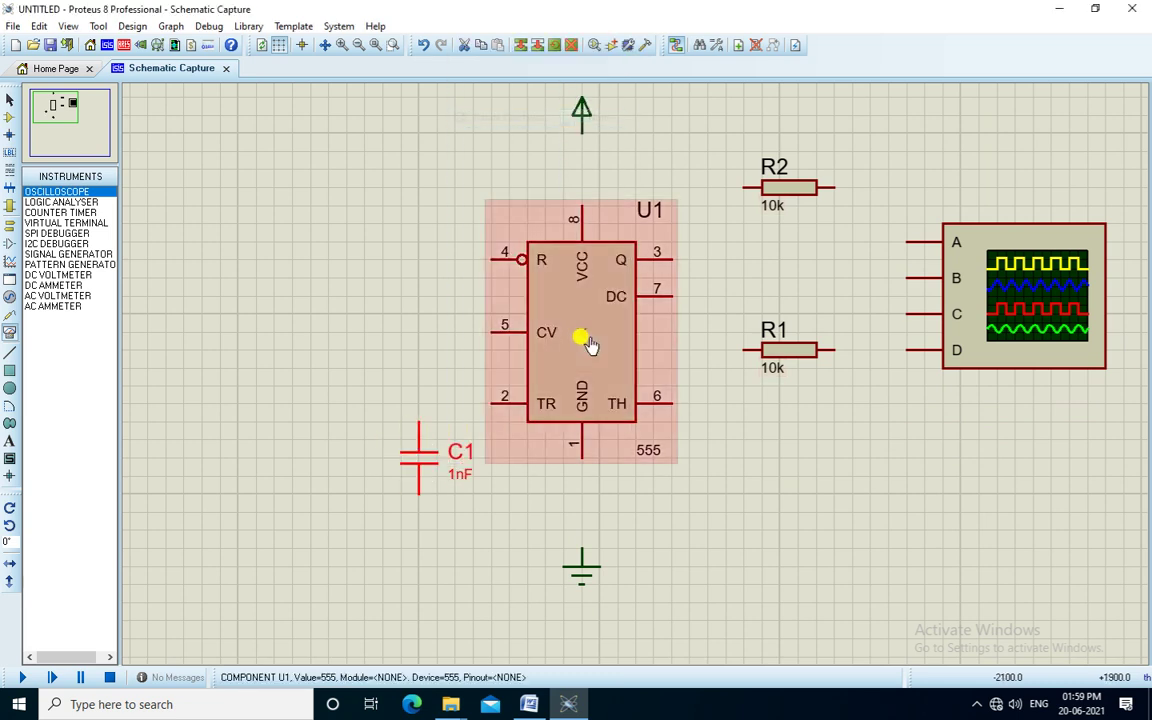
{"action": "right_click", "coordinate": [810, 344]}
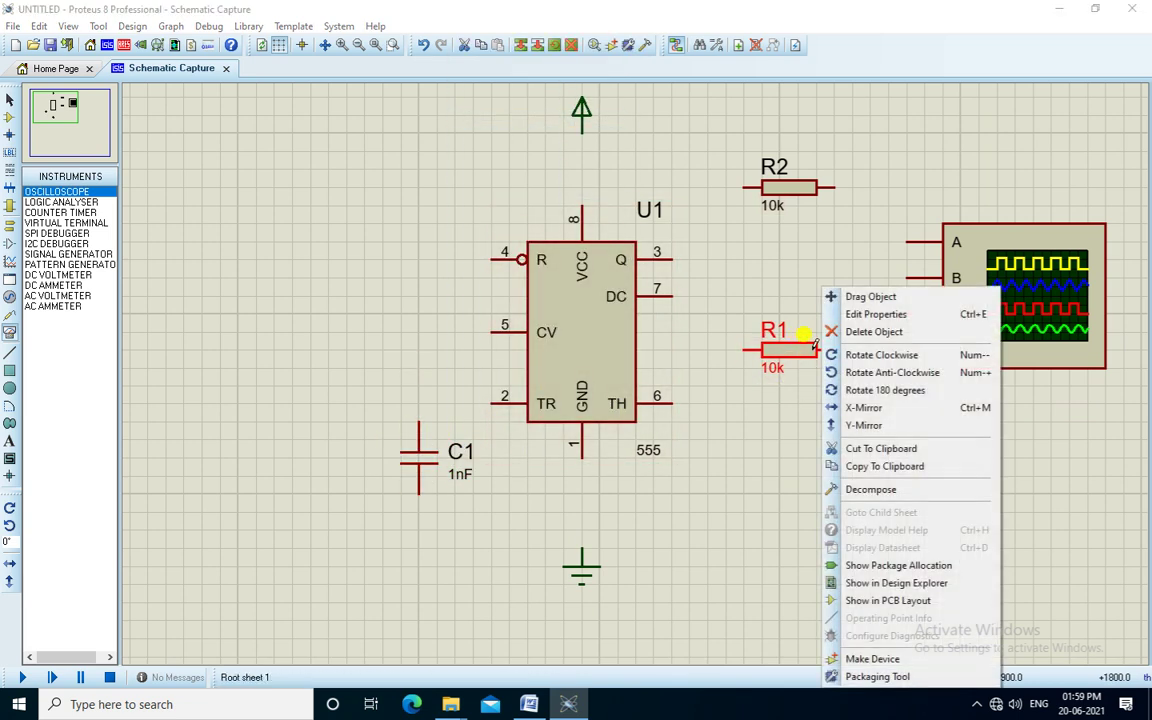
{"action": "left_click", "coordinate": [862, 355]}
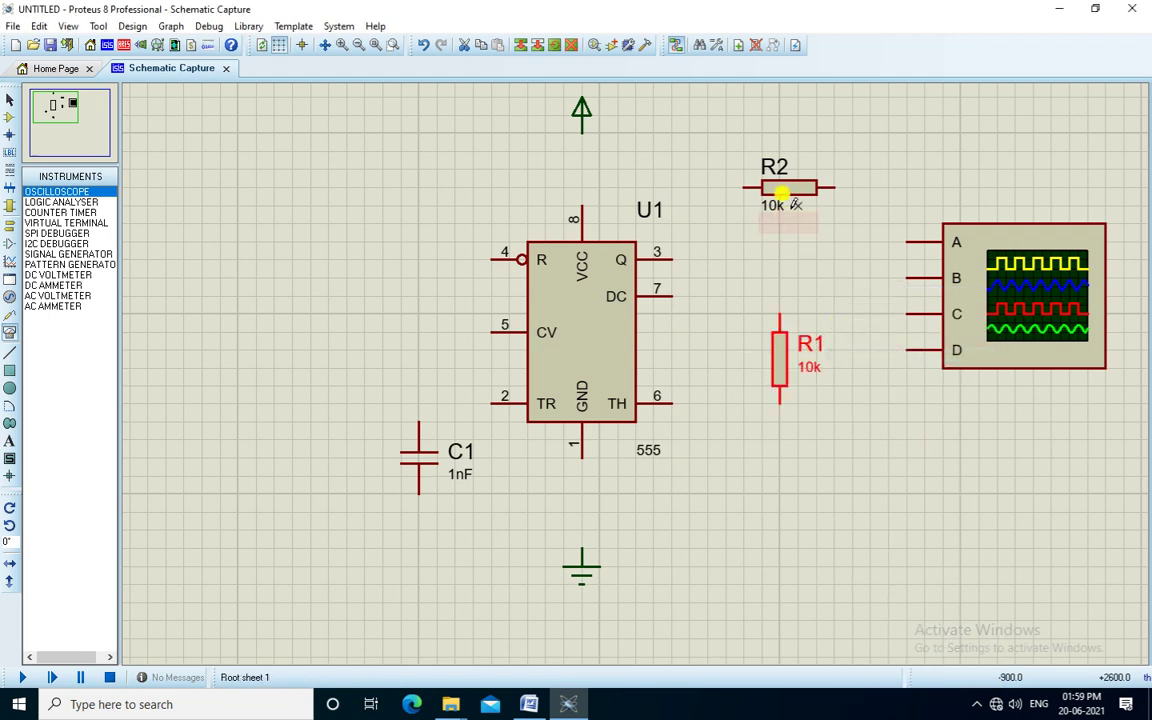
{"action": "right_click", "coordinate": [800, 186]}
{"action": "left_click", "coordinate": [874, 249]}
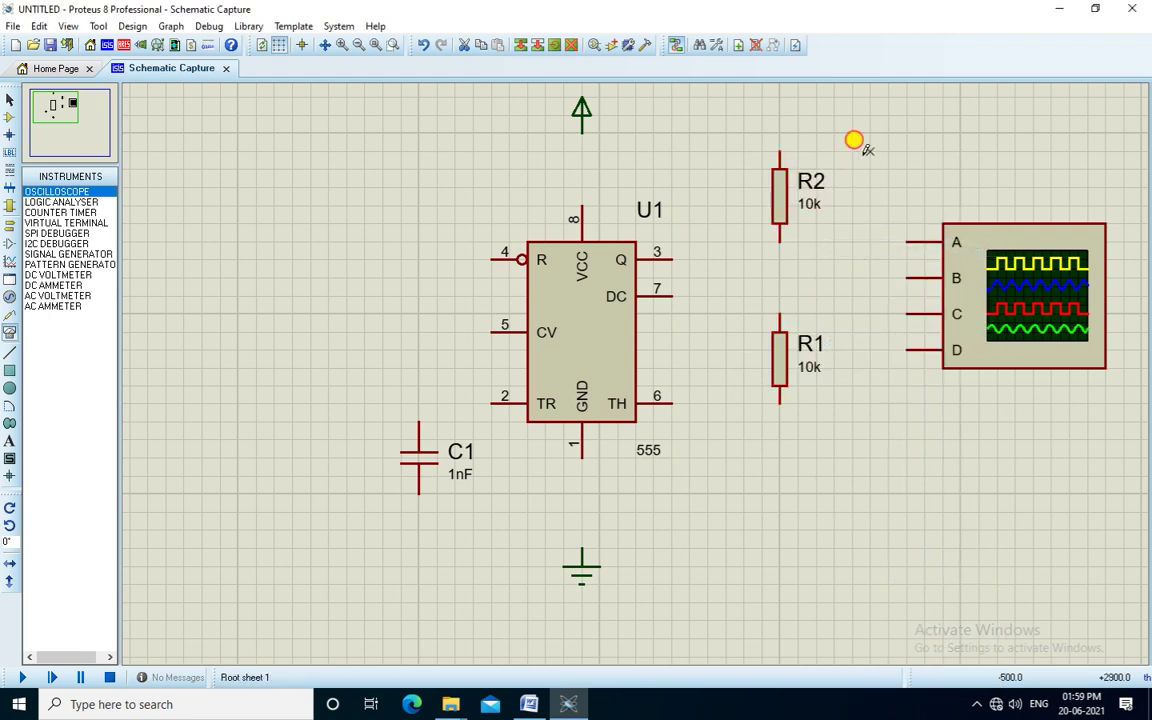
Wire R2's upper end, the 555's VCC pin 8 and its reset pin 4 to the power terminal
{"action": "left_click", "coordinate": [779, 152]}
{"action": "left_click", "coordinate": [578, 115]}
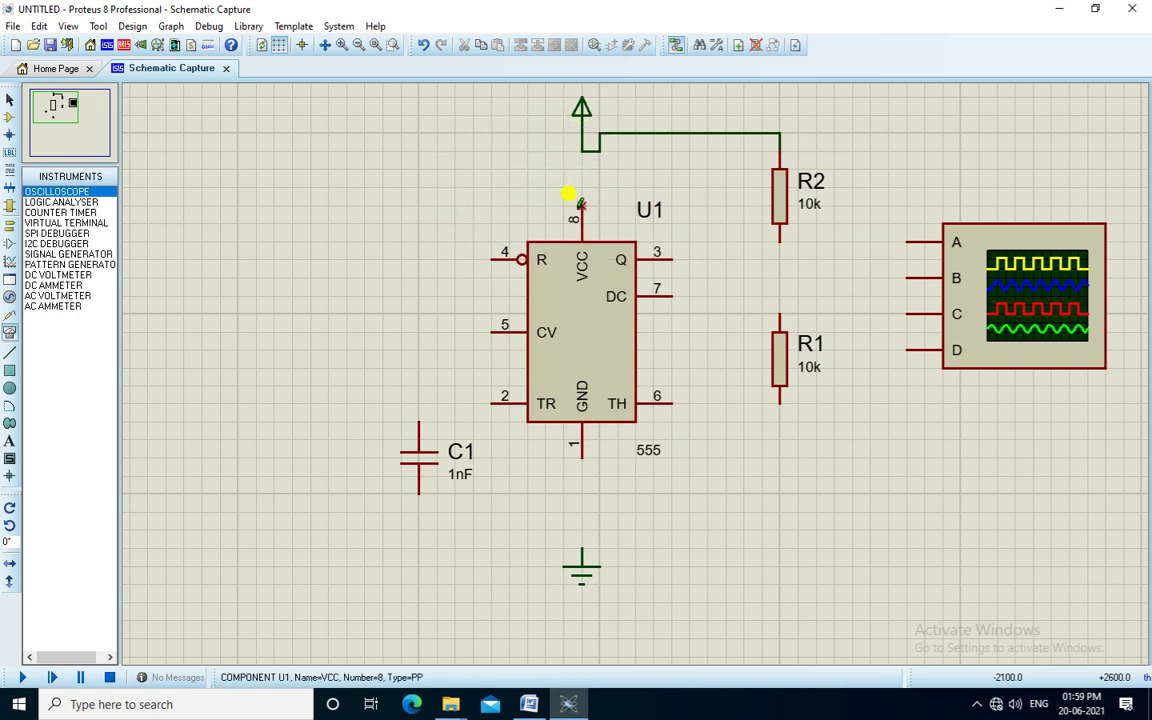
{"action": "left_click", "coordinate": [580, 205]}
{"action": "left_click", "coordinate": [578, 150]}
{"action": "left_click", "coordinate": [490, 259]}
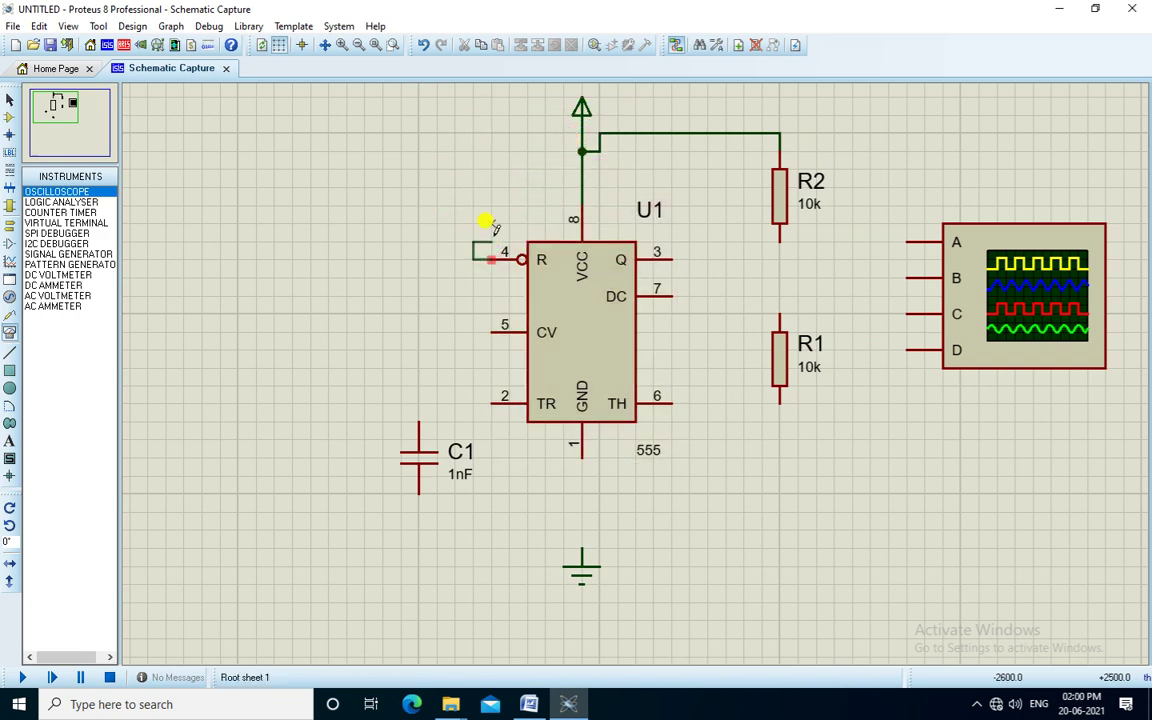
{"action": "left_click", "coordinate": [580, 151]}
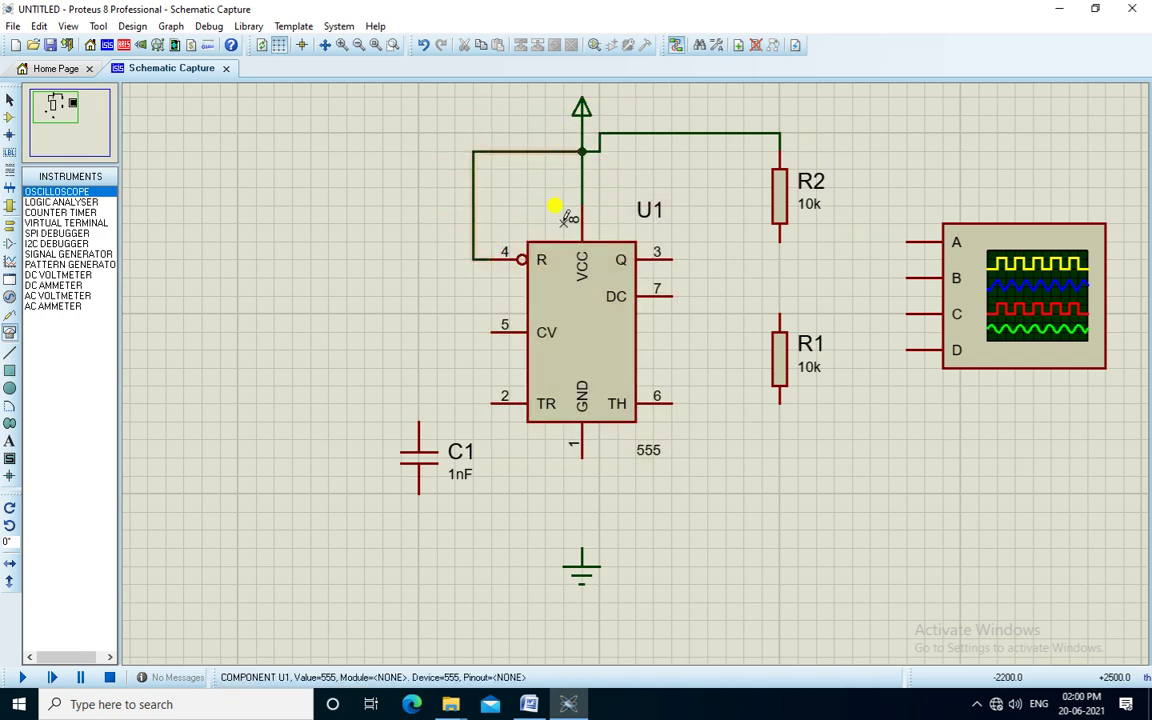
Wire 555 pin 7 to the junction of R2 and R1, and R1's lower end to pin 6
{"action": "left_click", "coordinate": [670, 296]}
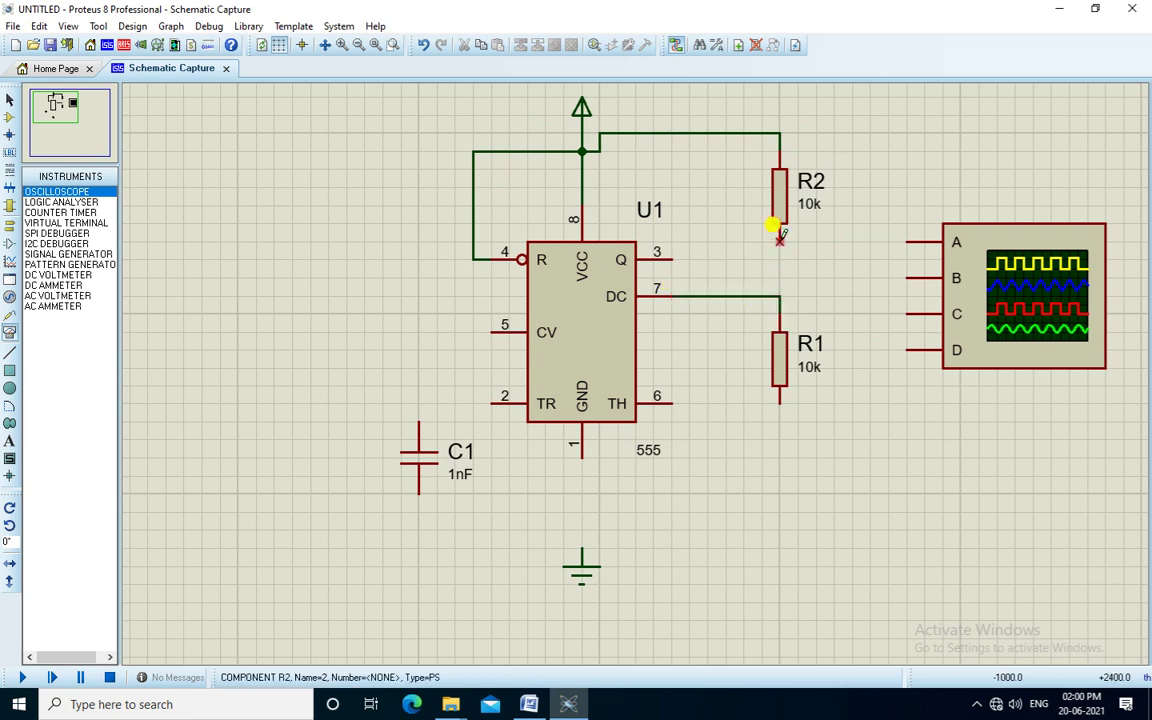
{"action": "left_click", "coordinate": [780, 285]}
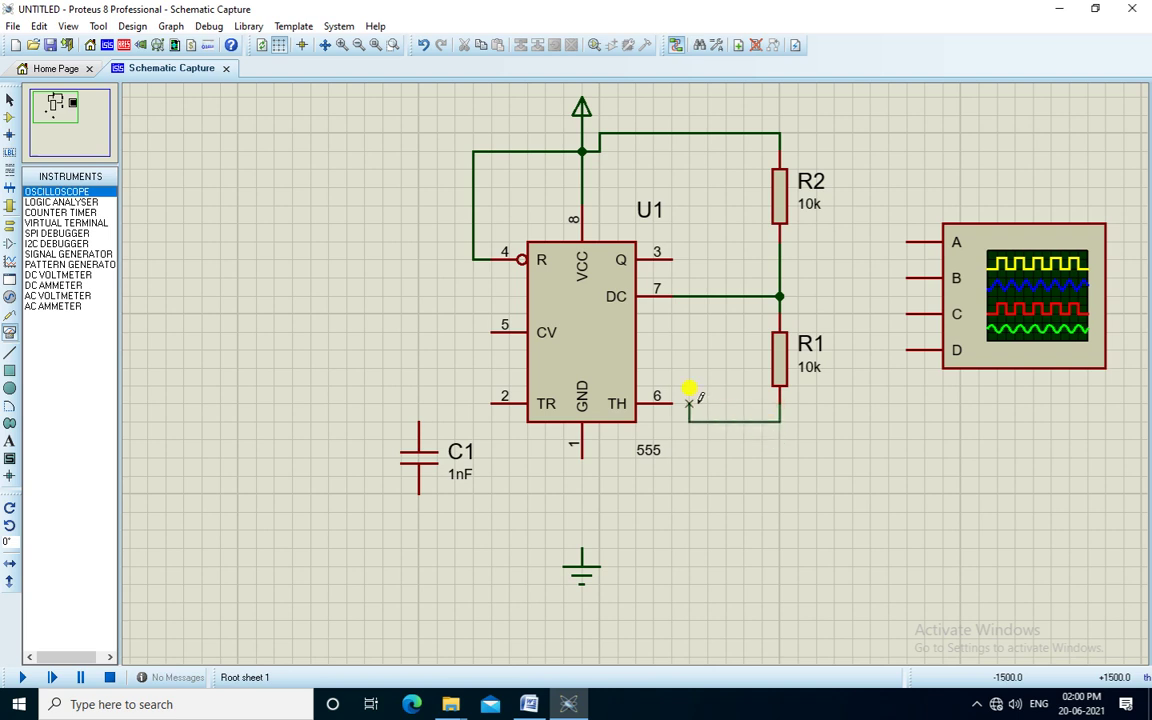
{"action": "left_click", "coordinate": [782, 390]}
{"action": "left_click", "coordinate": [672, 399]}
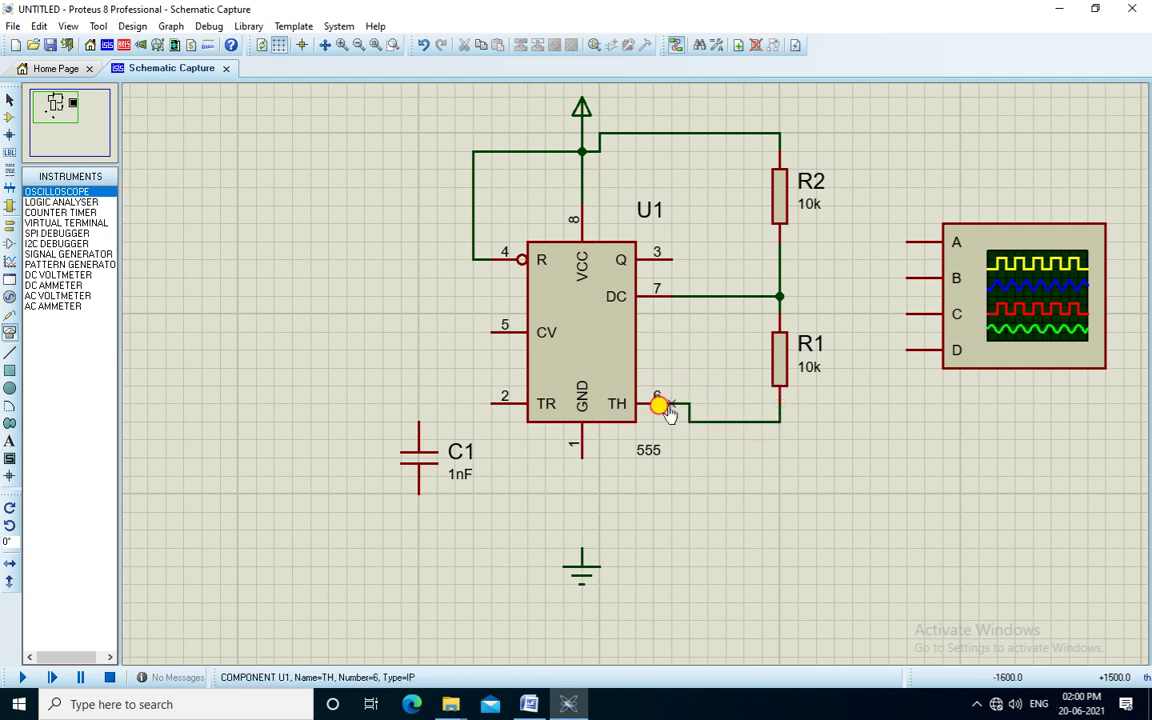
{"action": "left_click", "coordinate": [487, 395]}
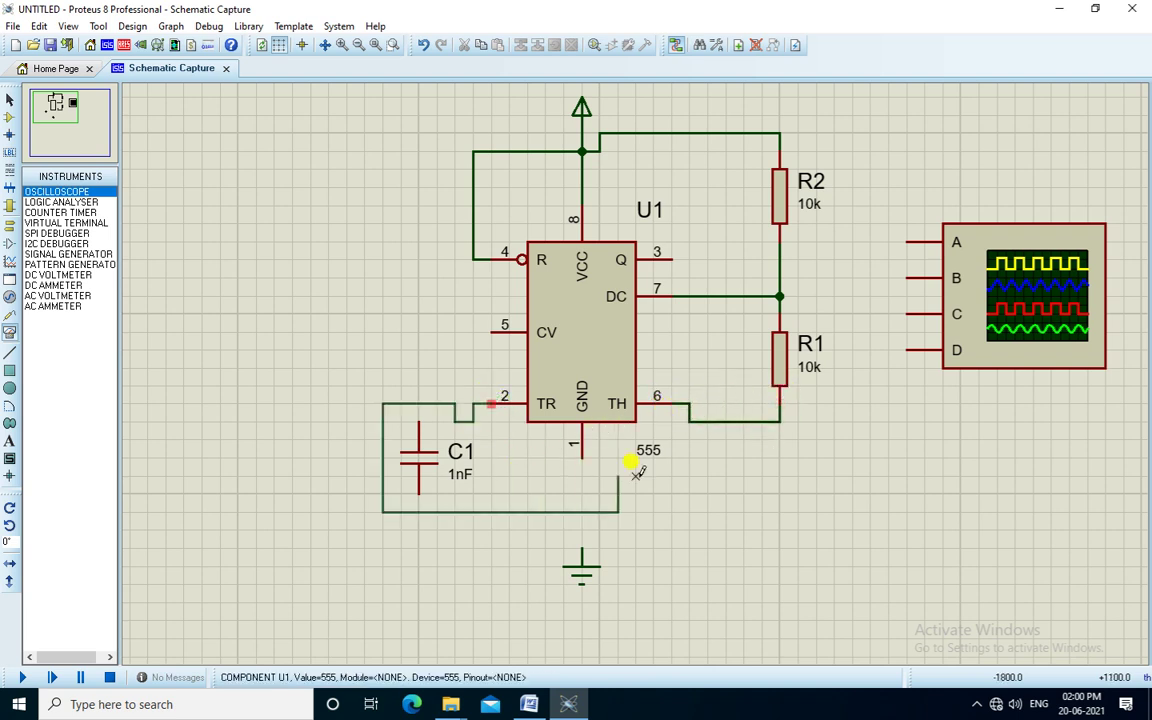
{"action": "key", "text": "Escape"}
{"action": "key", "text": "Escape"}
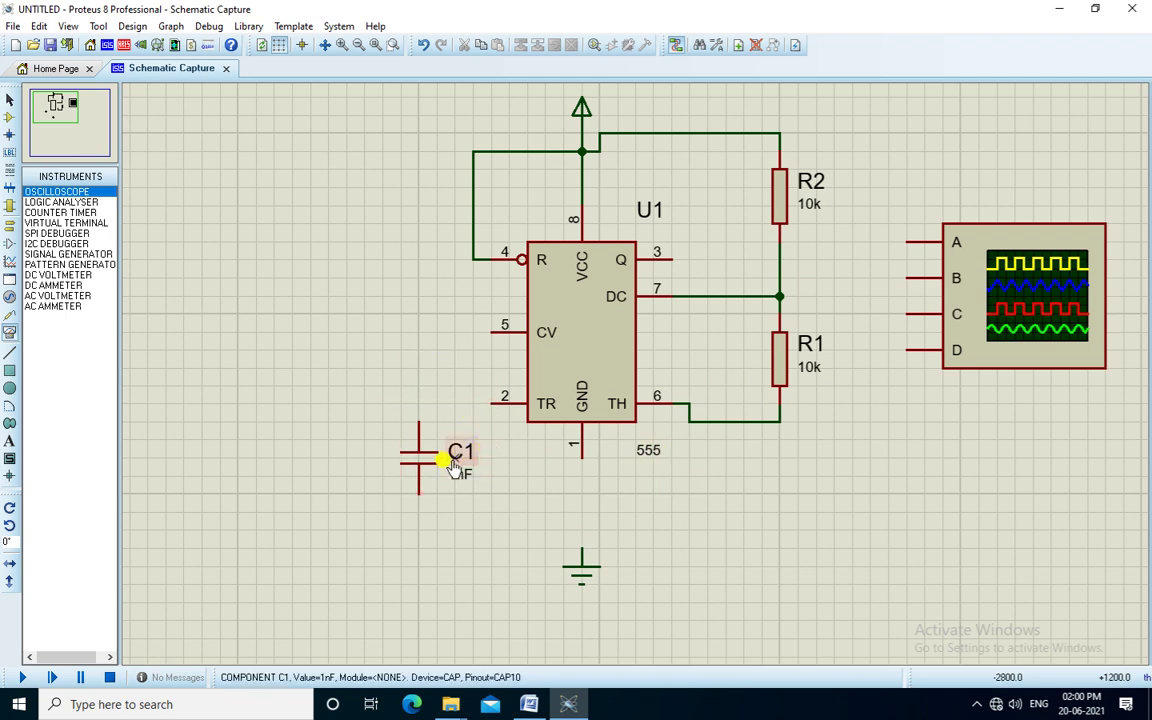
Move C1 farther left of the 555, and wire trigger pin 2 to the wire between pin 6 and R1
{"action": "left_click", "coordinate": [416, 461]}
{"action": "left_click_drag", "start_coordinate": [411, 458], "coordinate": [334, 453]}
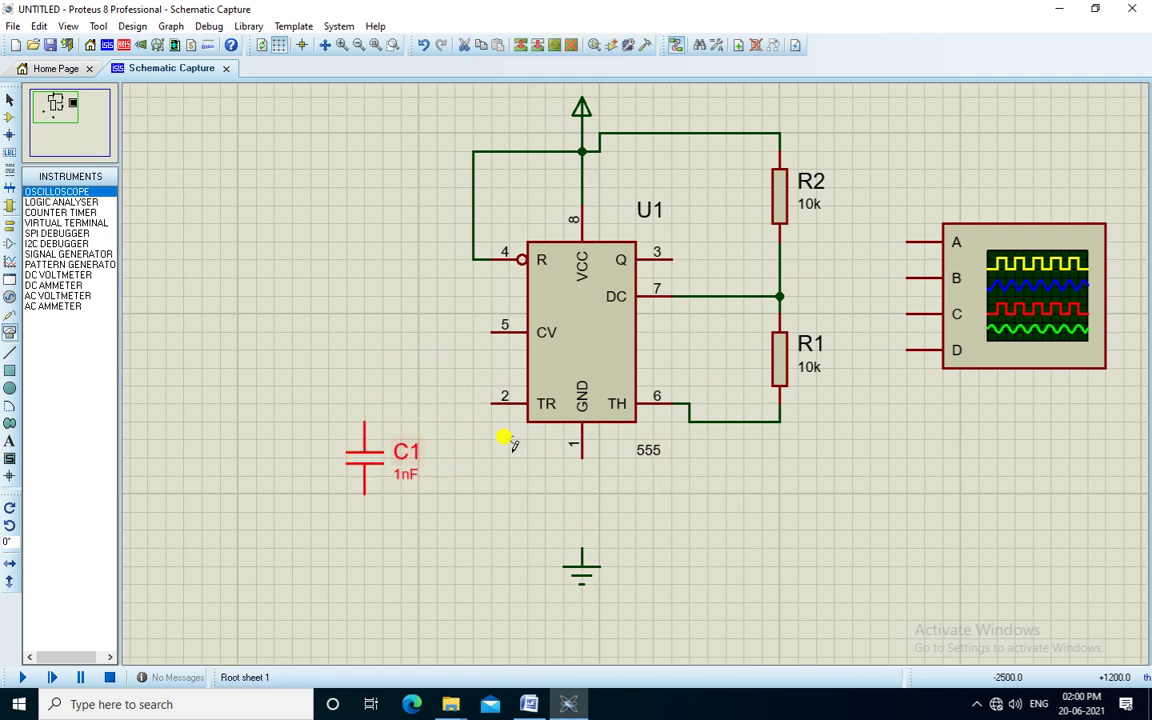
{"action": "left_click", "coordinate": [488, 401]}
{"action": "left_click", "coordinate": [688, 421]}
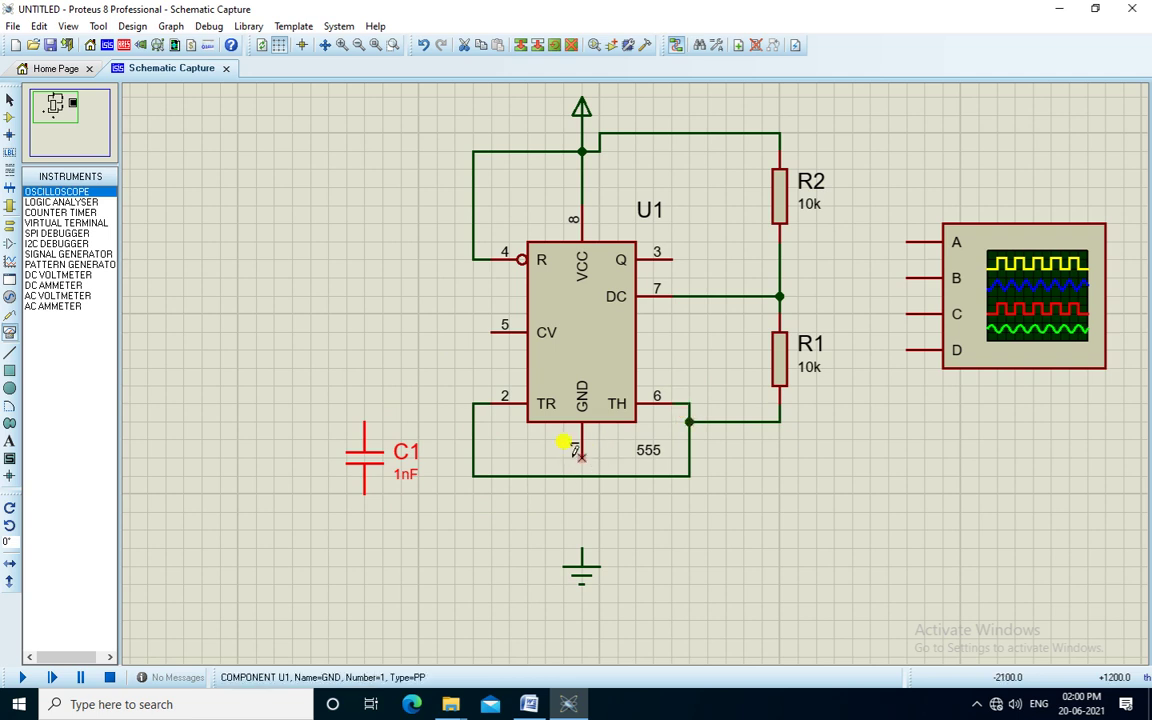
Wire 555 pin 1 to the ground terminal, C1's upper end to trigger pin 2, and C1's lower end to the ground wire
{"action": "left_click", "coordinate": [575, 445]}
{"action": "left_click", "coordinate": [575, 550]}
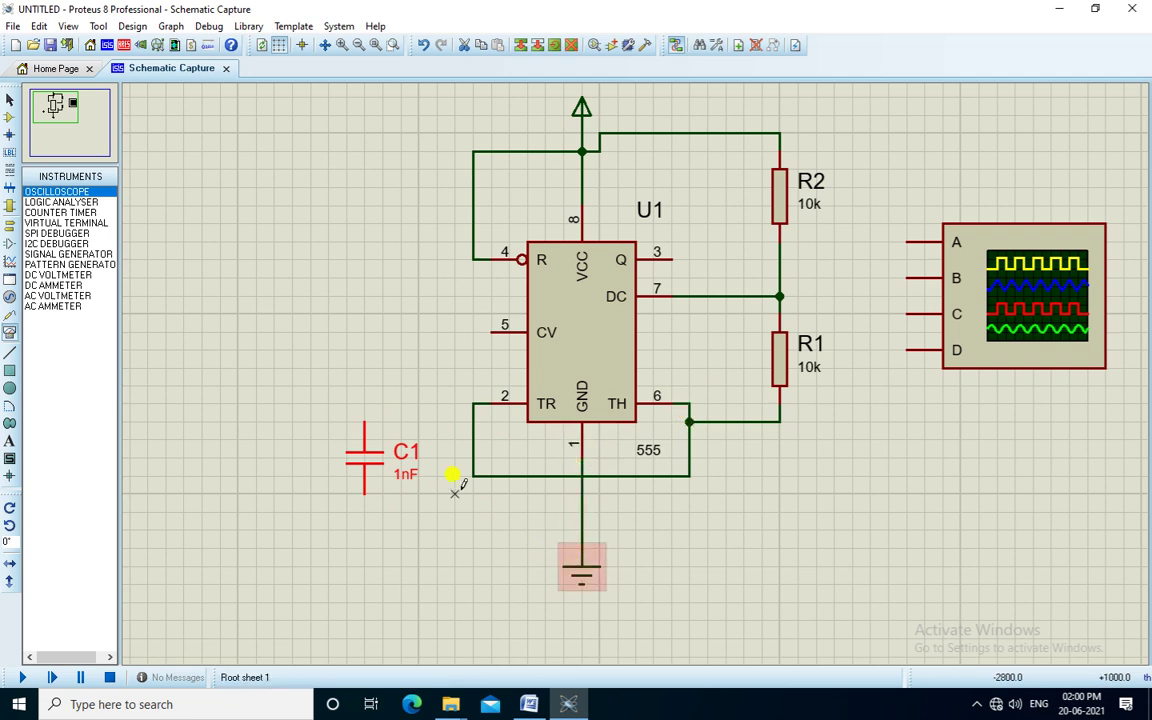
{"action": "left_click", "coordinate": [365, 418]}
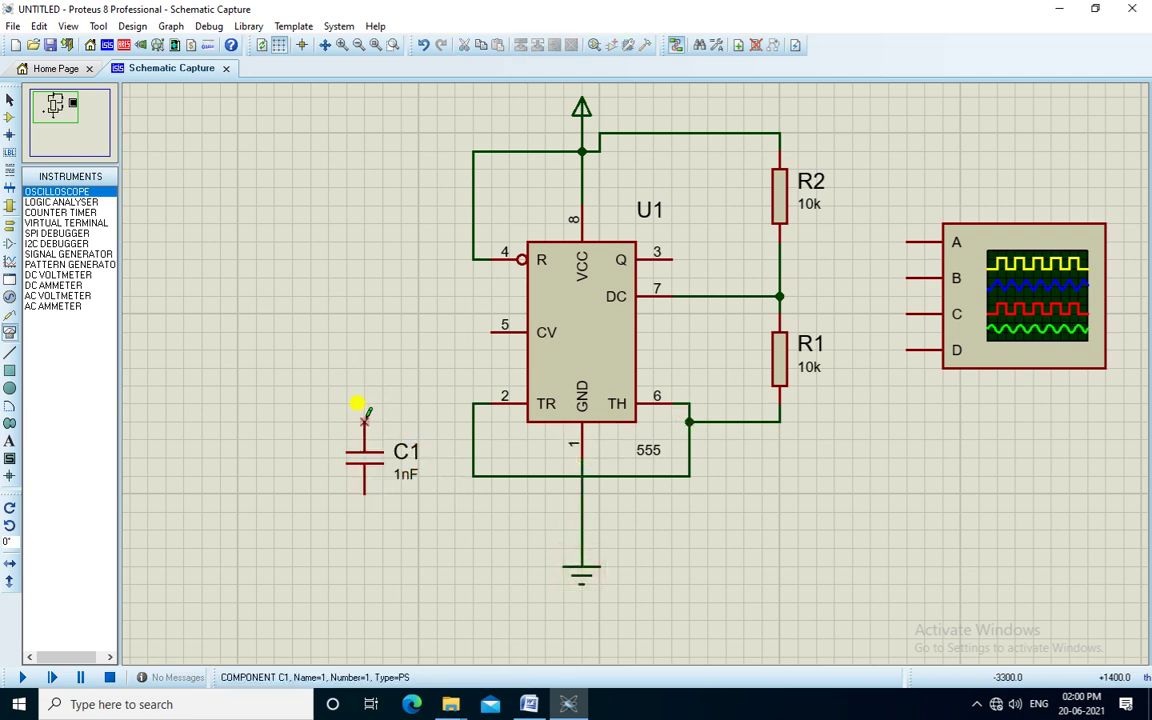
{"action": "left_click", "coordinate": [473, 402]}
{"action": "left_click", "coordinate": [365, 490]}
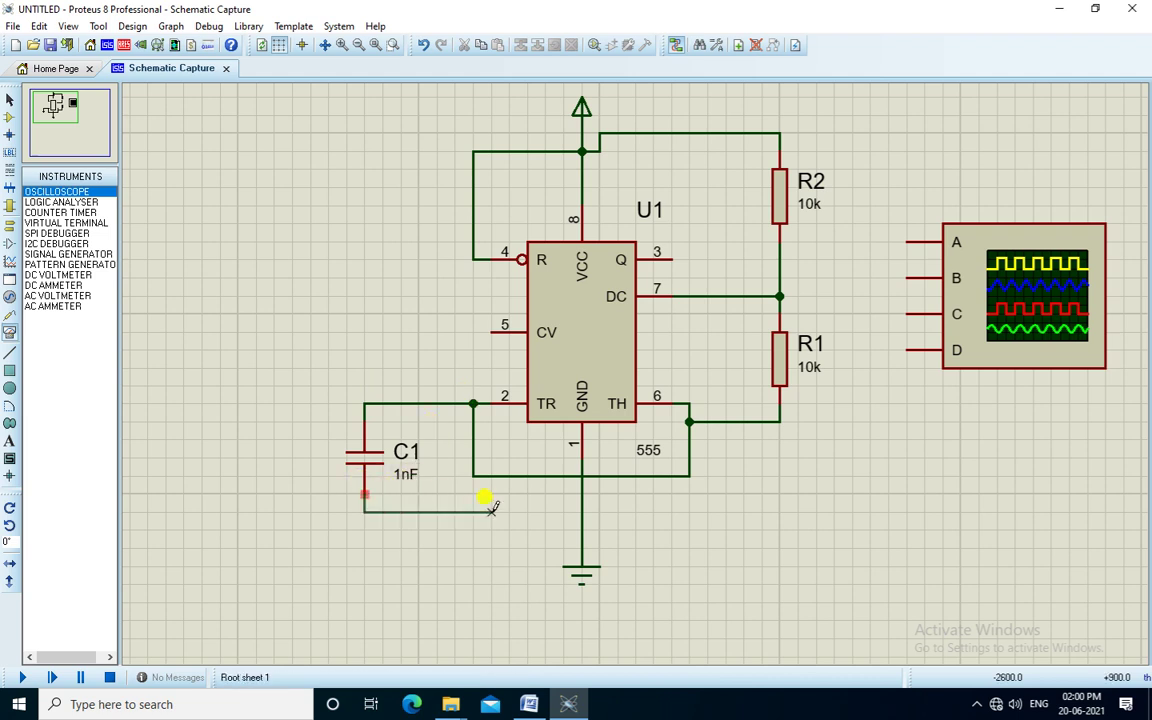
{"action": "left_click", "coordinate": [580, 512]}
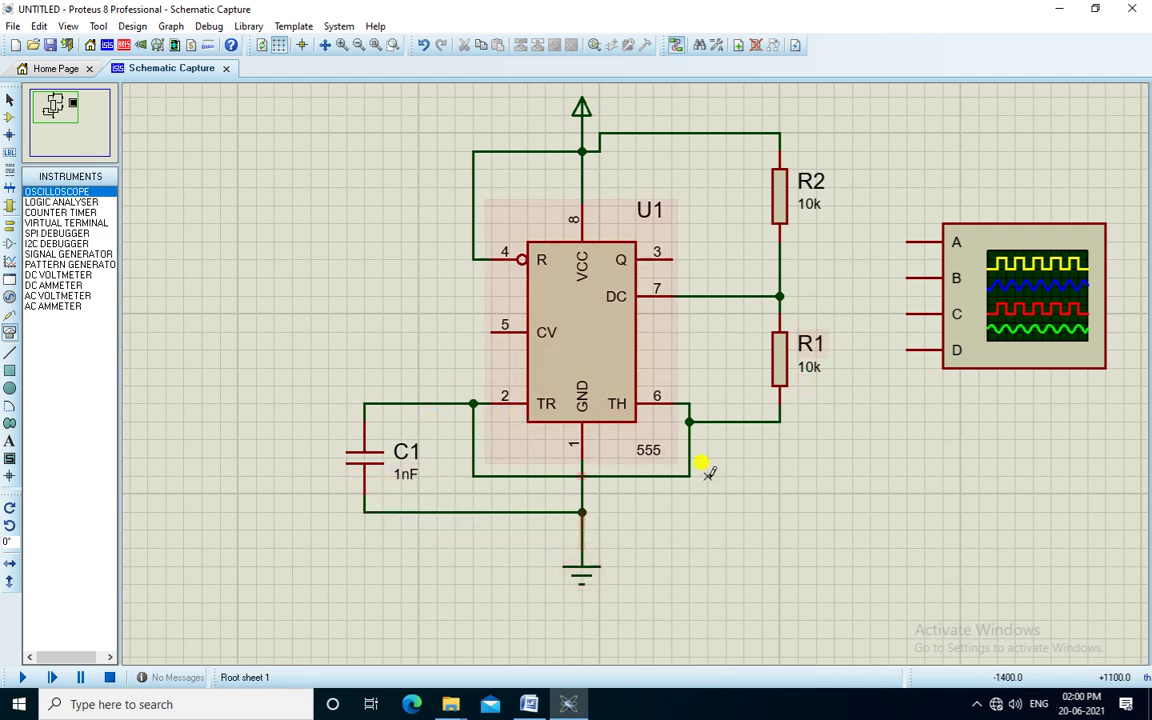
Wire oscilloscope channel A to the 555's output pin 3, and move the oscilloscope closer to the resistors
{"action": "left_click", "coordinate": [907, 242]}
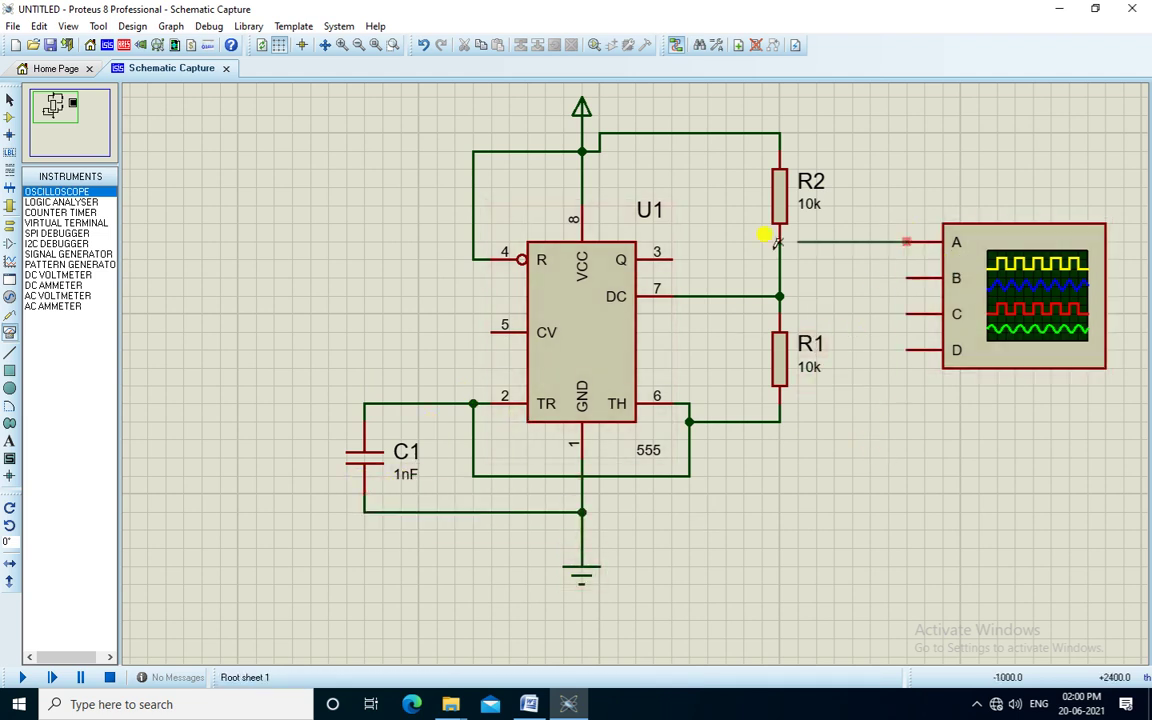
{"action": "left_click", "coordinate": [674, 264]}
{"action": "left_click_drag", "start_coordinate": [957, 275], "coordinate": [903, 276]}
{"action": "left_click", "coordinate": [901, 176]}
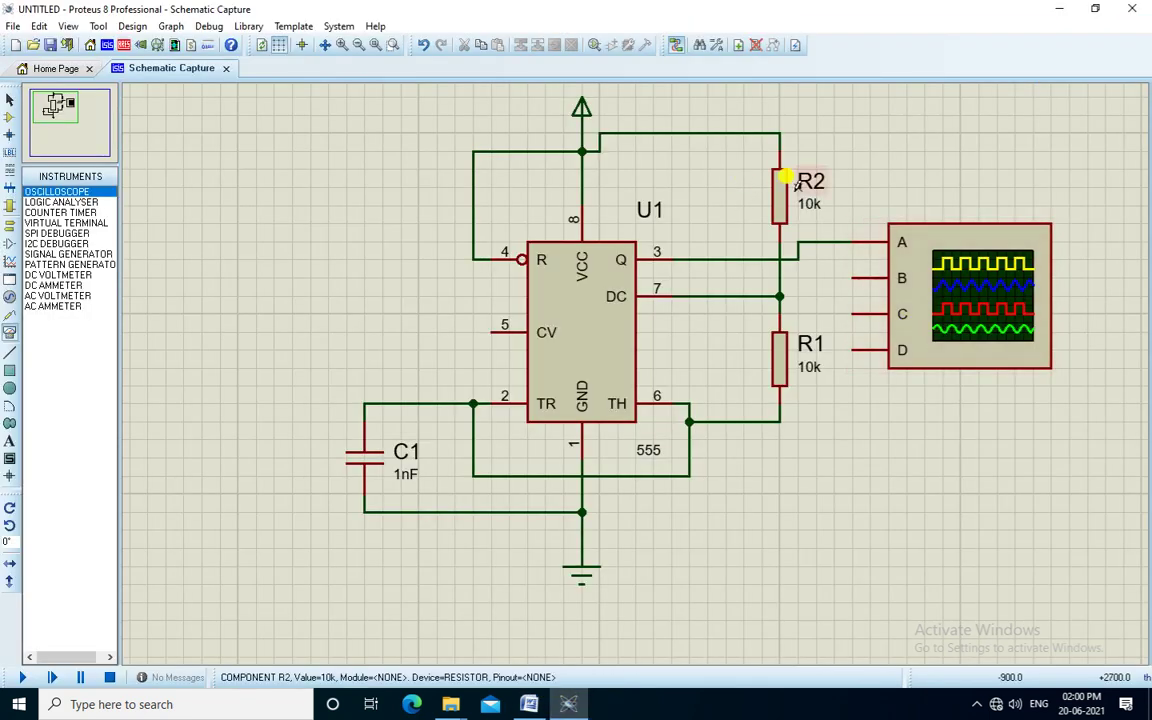
Rename resistor R2 as RA
{"action": "double_click", "coordinate": [811, 182]}
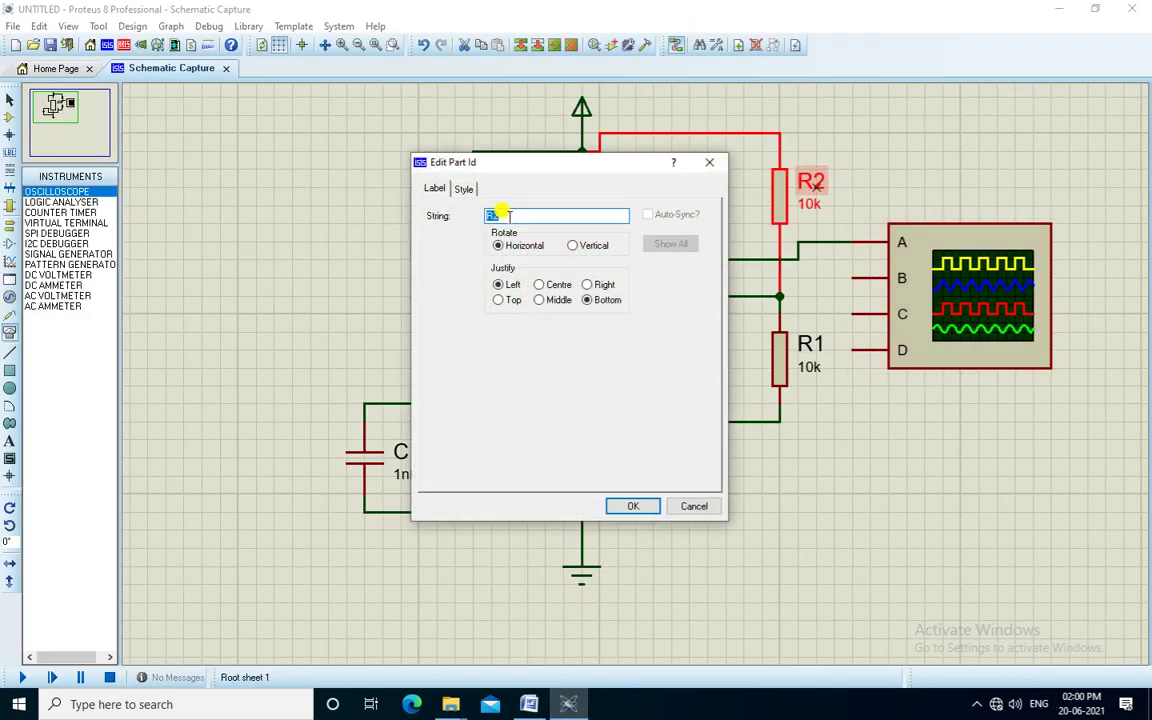
{"action": "type", "text": "RA"}
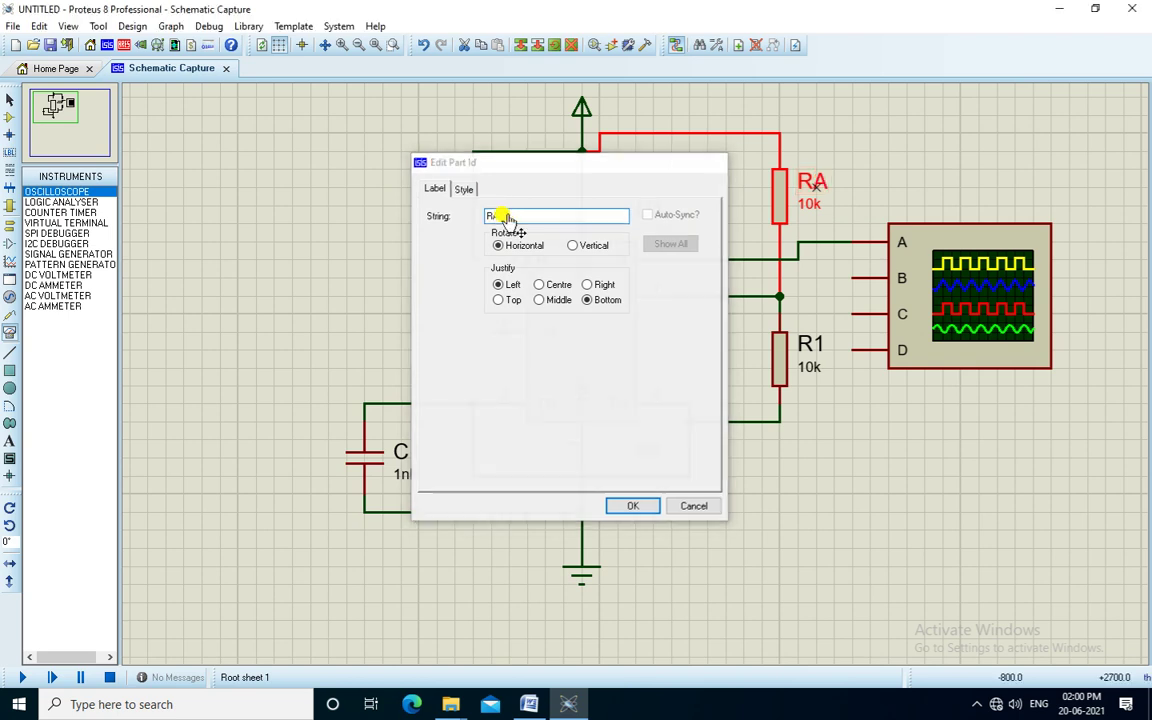
{"action": "key", "text": "Return"}
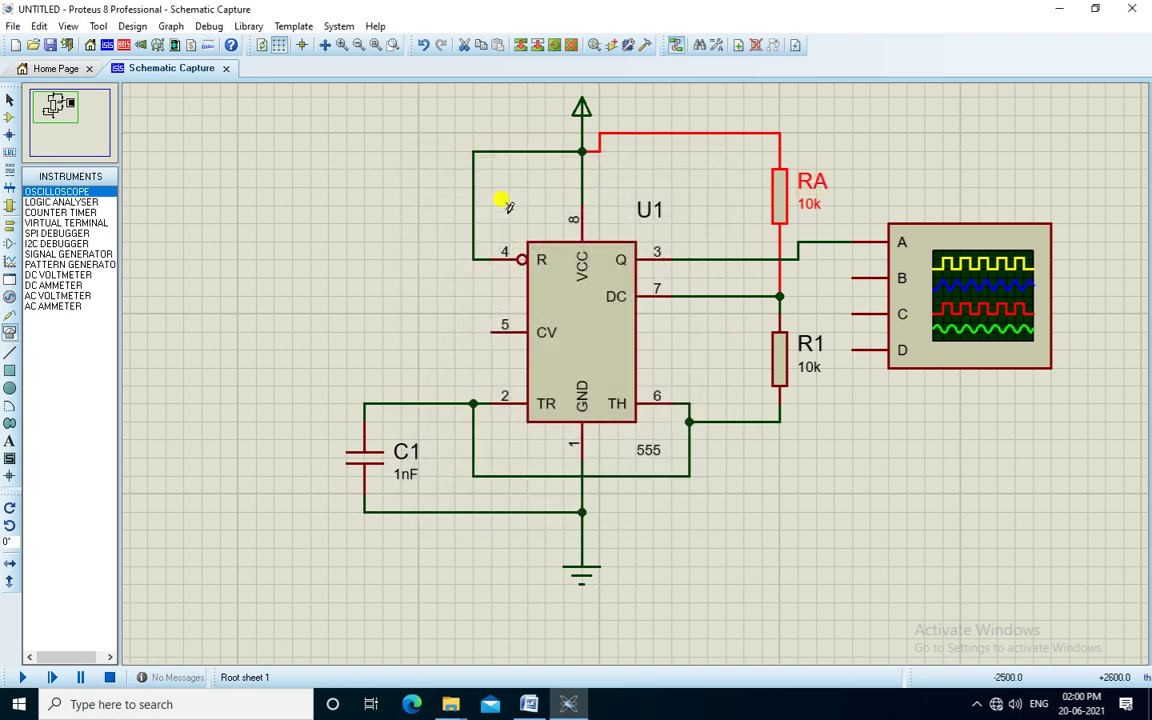
{"action": "double_click", "coordinate": [810, 204]}
{"action": "left_click", "coordinate": [694, 505]}
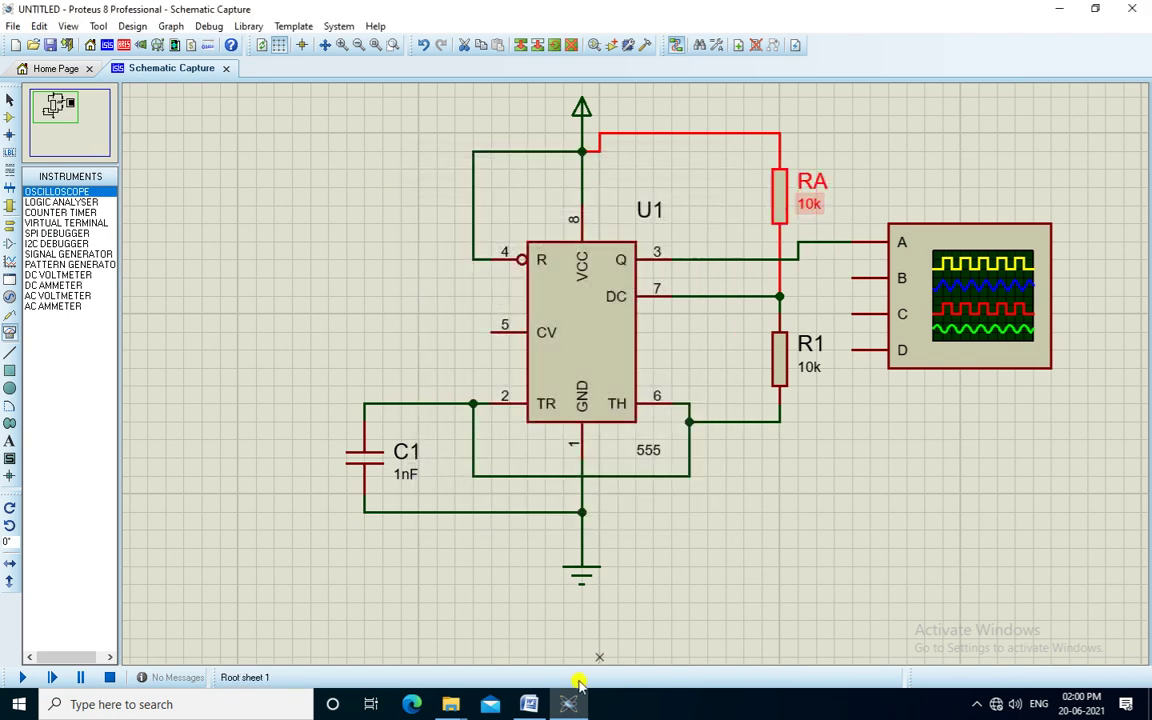
Look up the designed component values in the Word document, and set RA's value to 12k in the Proteus schematic
{"action": "left_click", "coordinate": [529, 704]}
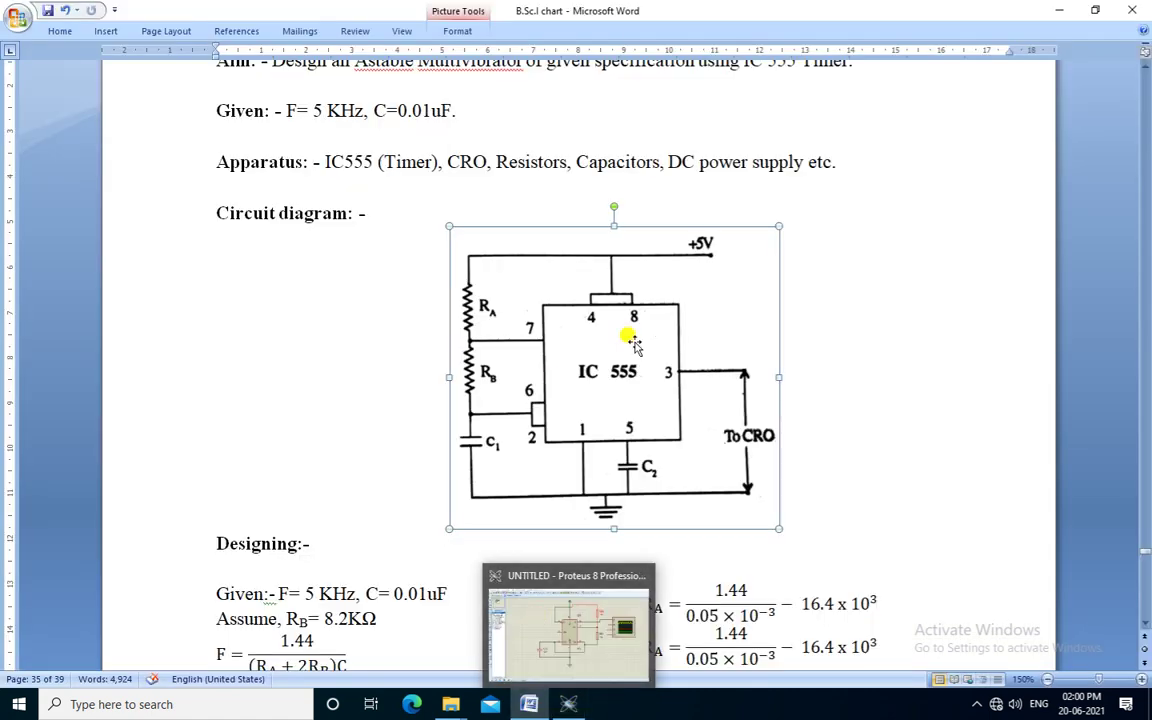
{"action": "scroll", "coordinate": [633, 344], "scroll_direction": "down", "scroll_amount": 1}
{"action": "scroll", "coordinate": [633, 344], "scroll_direction": "down", "scroll_amount": 1}
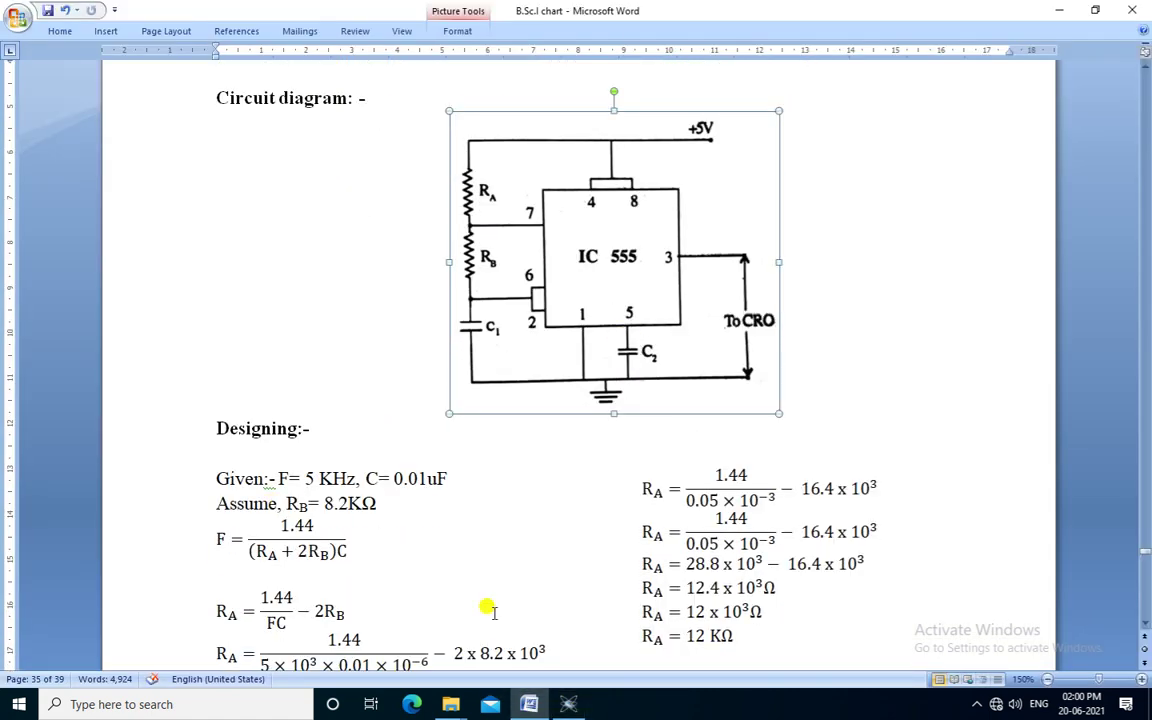
{"action": "key", "text": "alt+Tab"}
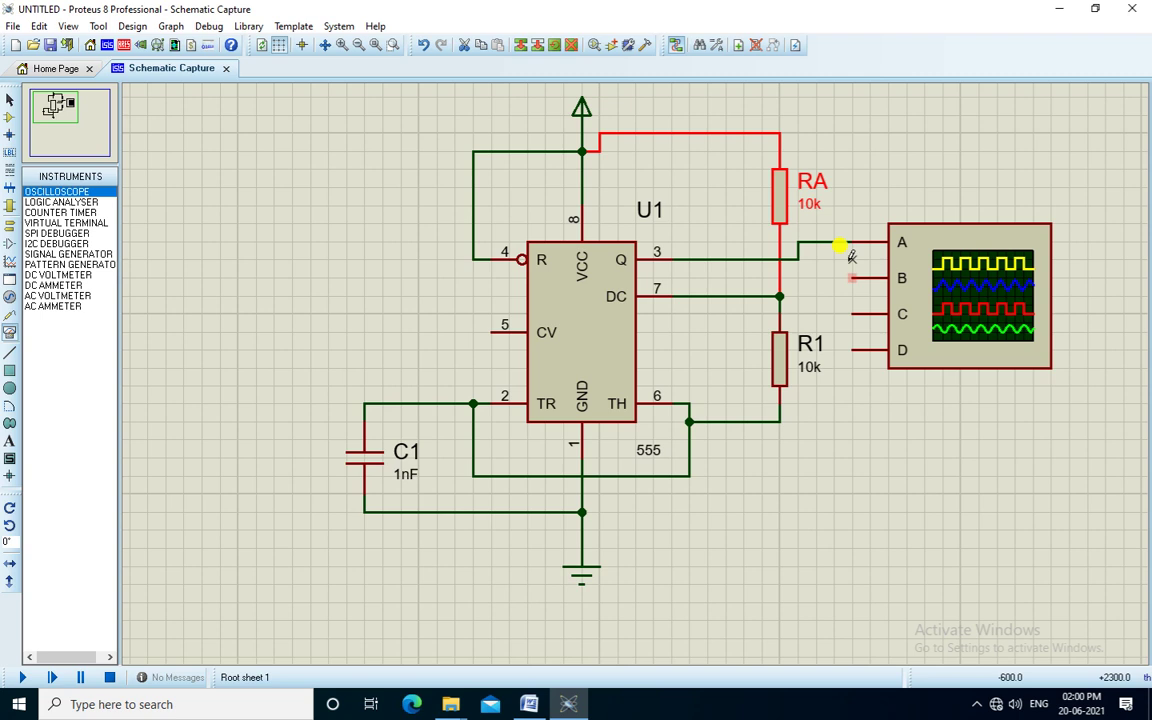
{"action": "double_click", "coordinate": [812, 206]}
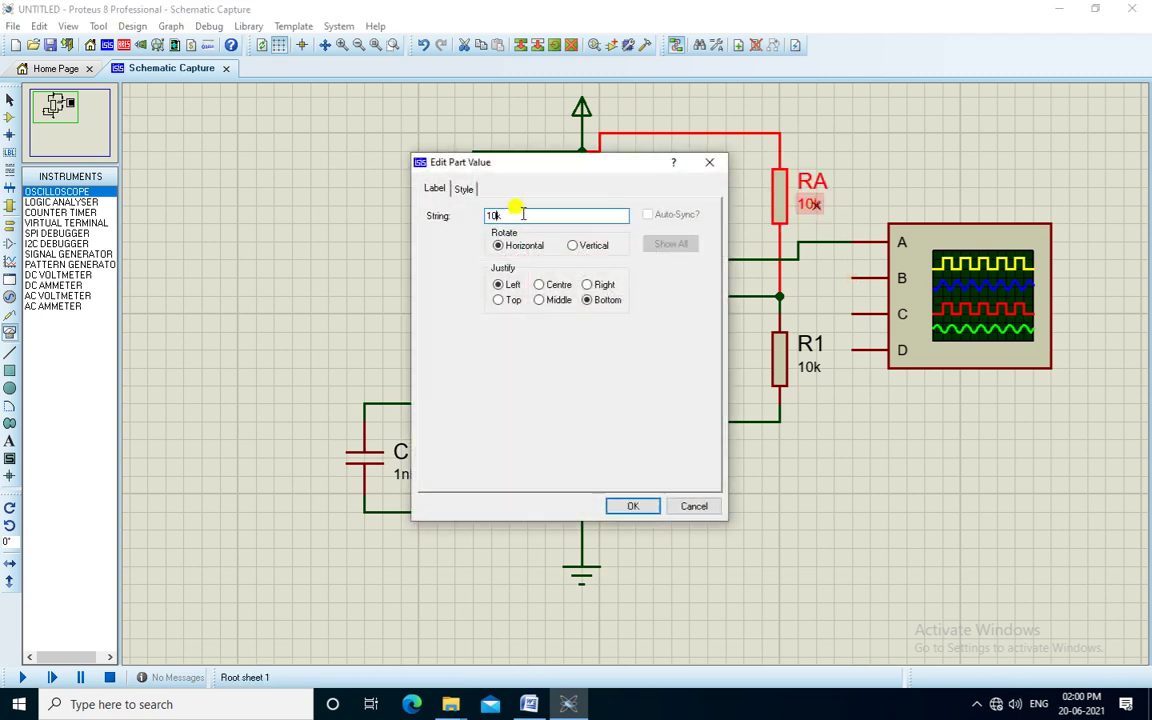
{"action": "type", "text": "2"}
{"action": "key", "text": "Return"}
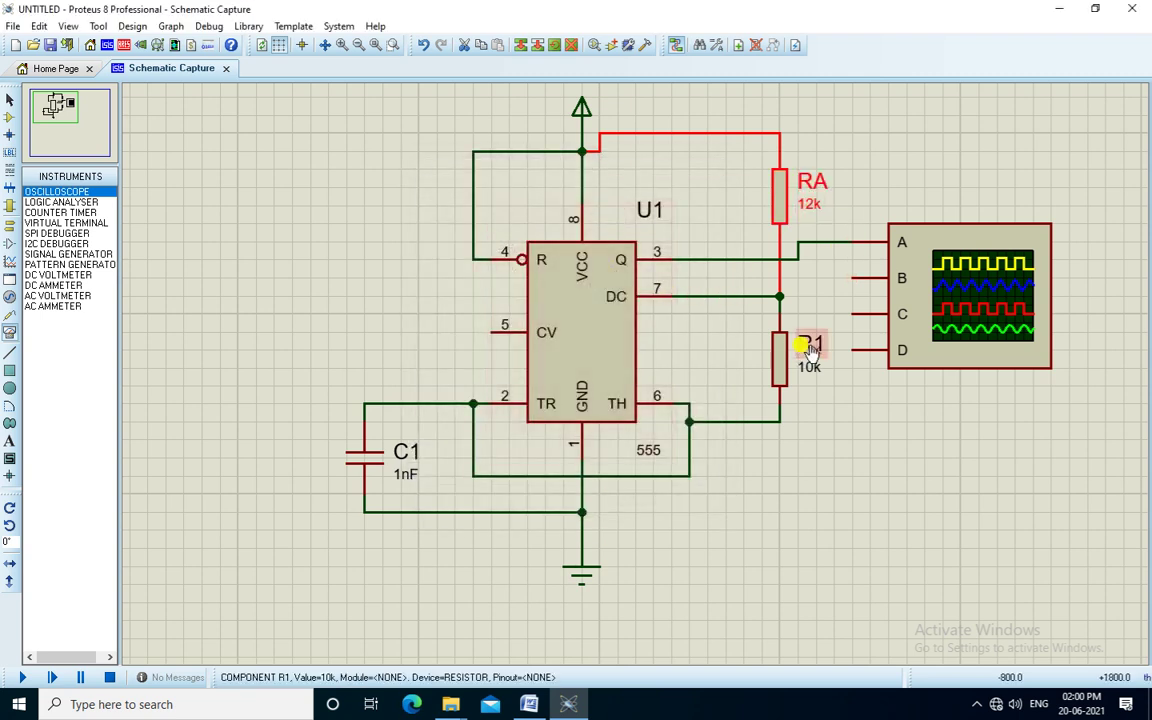
Rename resistor R1 as RB and set its value to 8.2k
{"action": "double_click", "coordinate": [812, 346]}
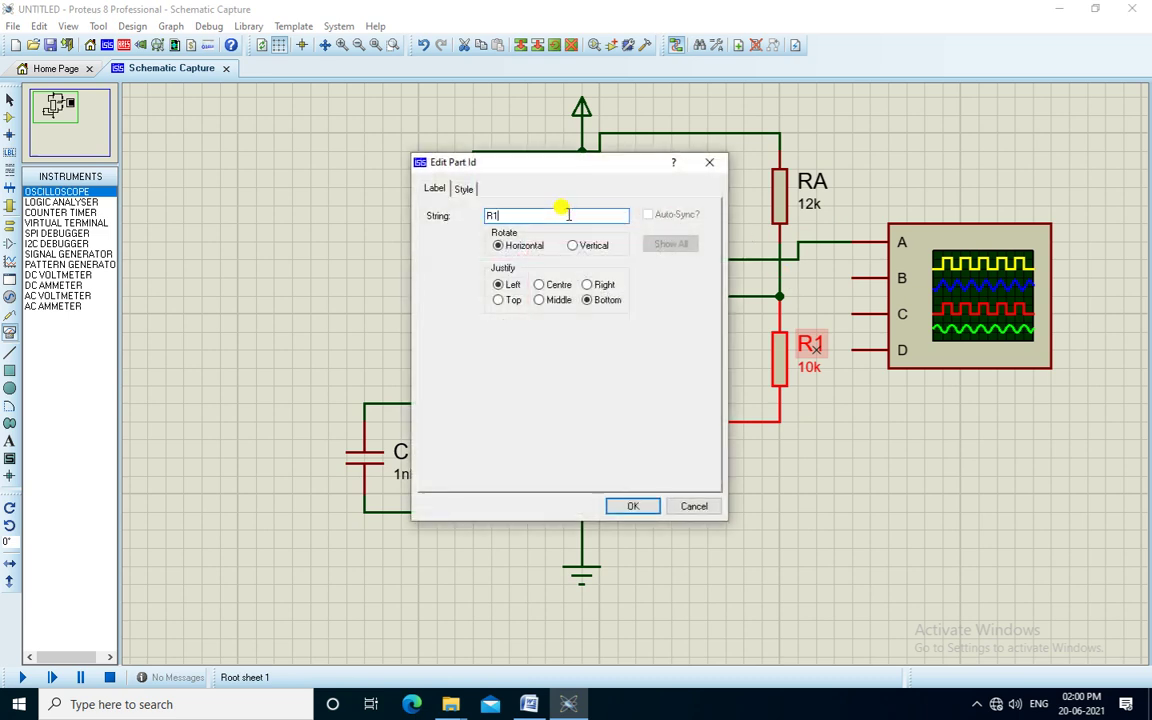
{"action": "key", "text": "Return"}
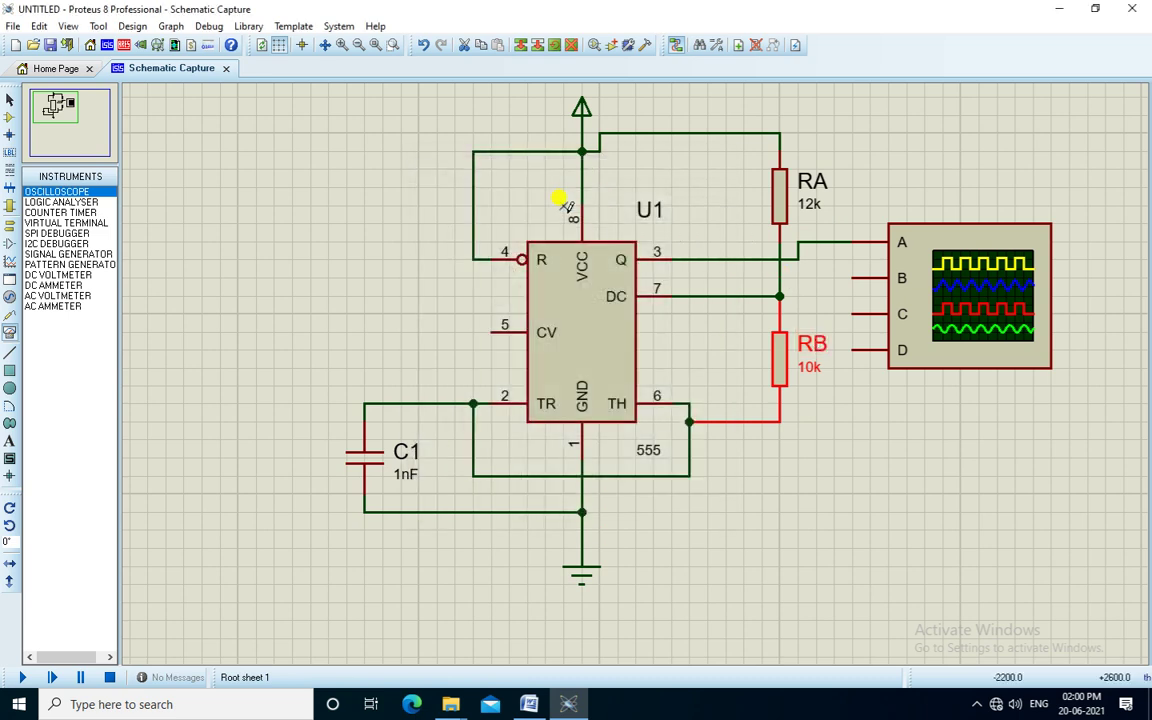
{"action": "double_click", "coordinate": [815, 370]}
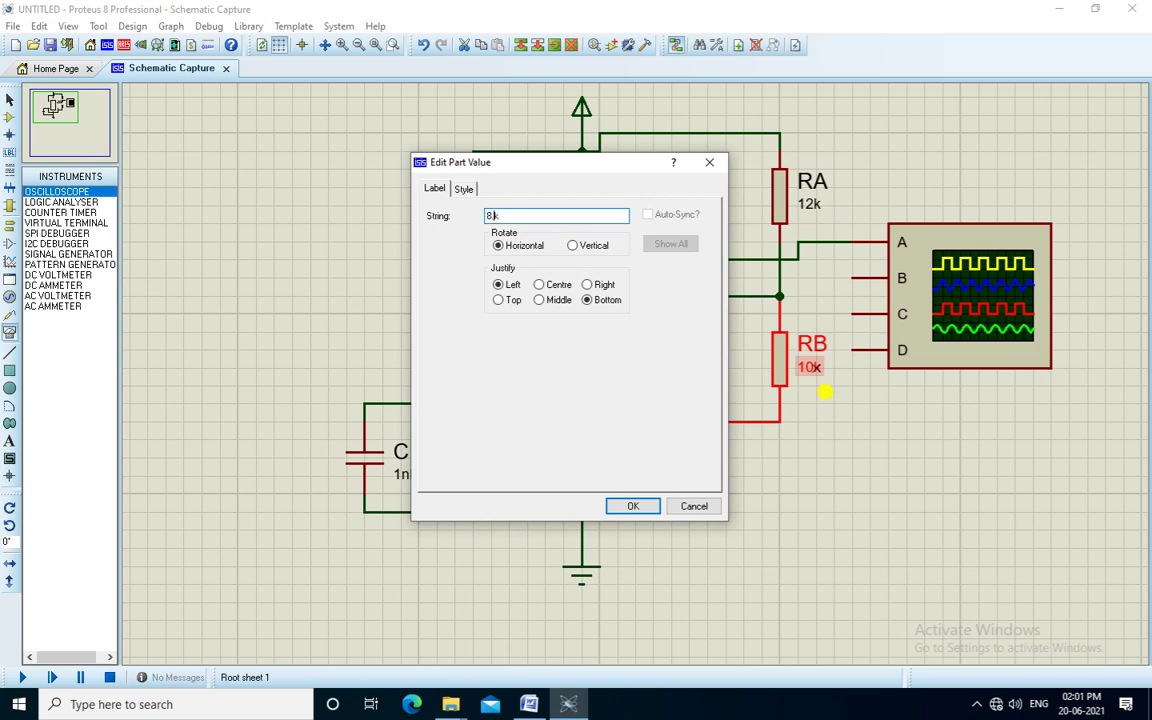
{"action": "key", "text": "Return"}
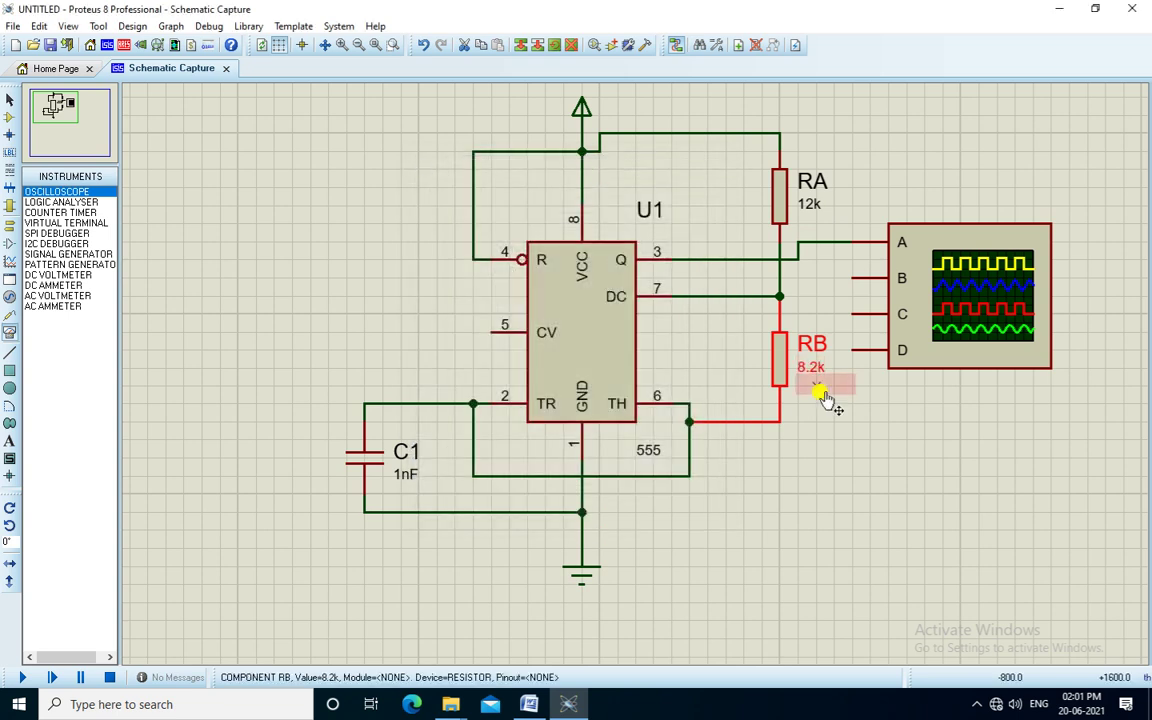
Rename capacitor C1 as C and set its value to 0.01uF
{"action": "double_click", "coordinate": [405, 456]}
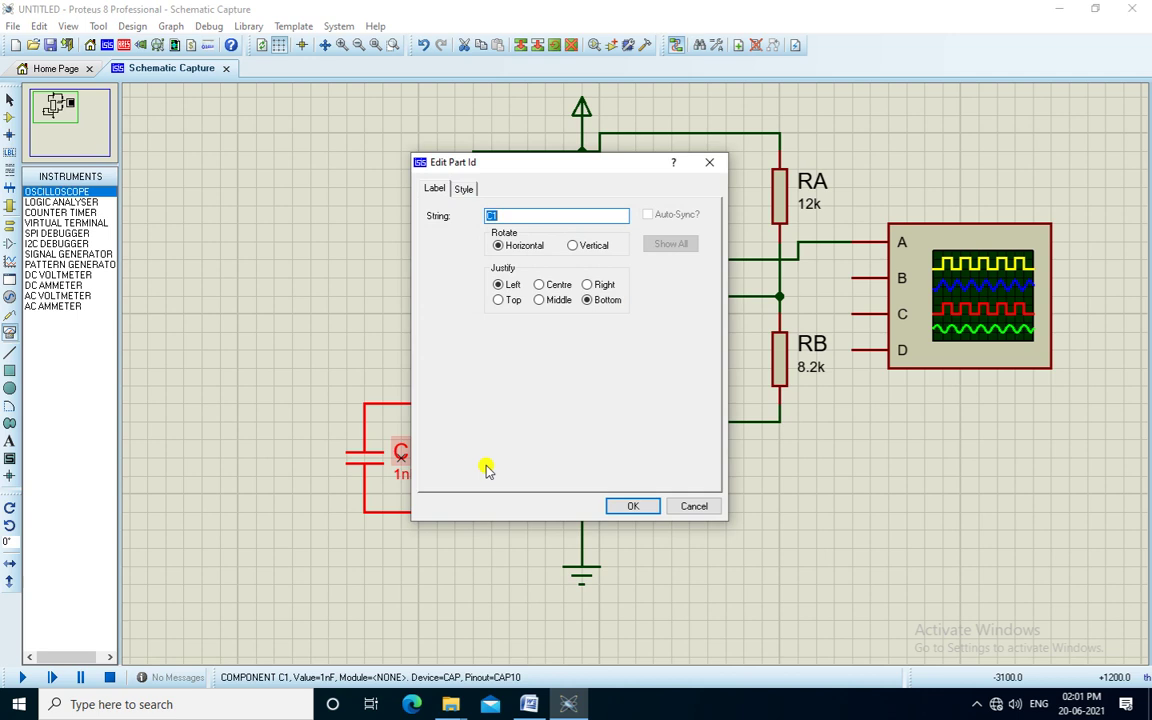
{"action": "type", "text": "C"}
{"action": "key", "text": "Return"}
{"action": "double_click", "coordinate": [400, 472]}
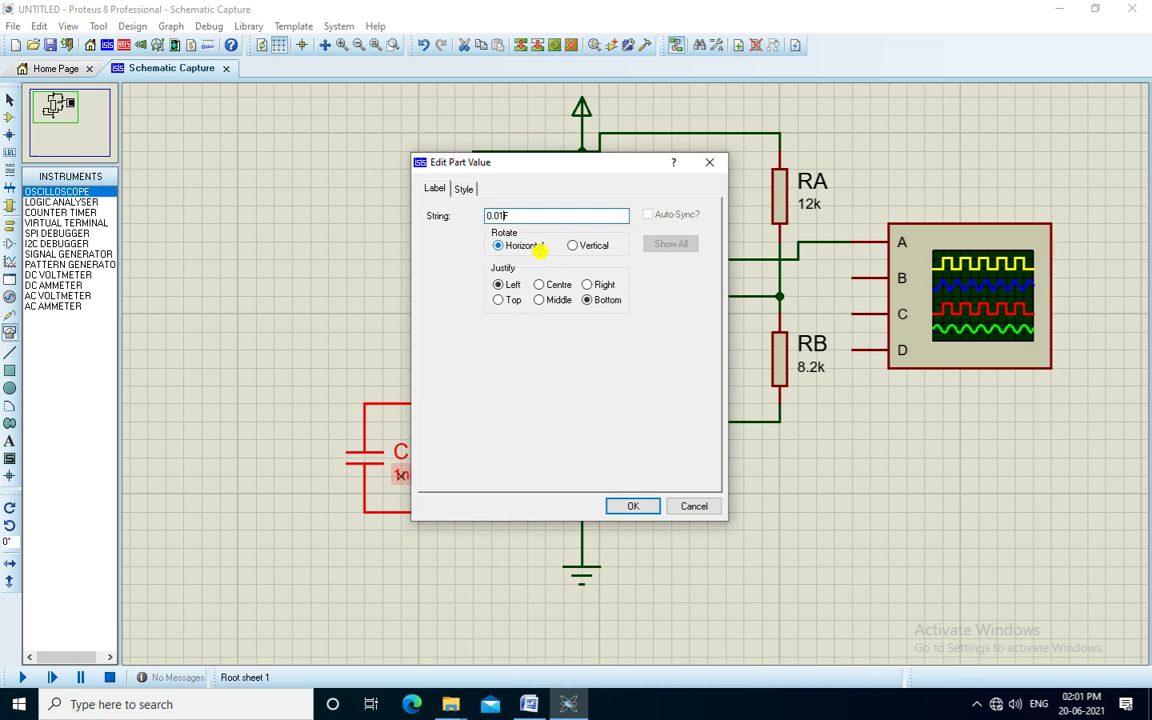
{"action": "key", "text": "Return"}
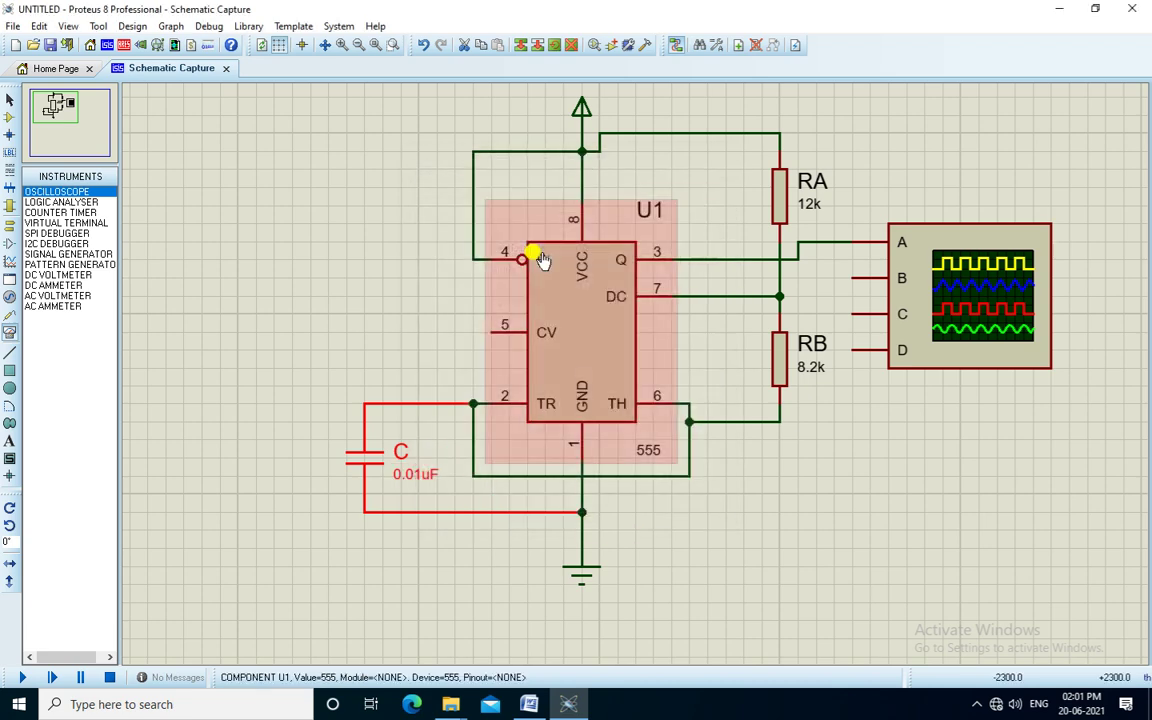
Check the circuit against the diagram in the Word document, and run the simulation in Proteus
{"action": "left_click", "coordinate": [535, 705]}
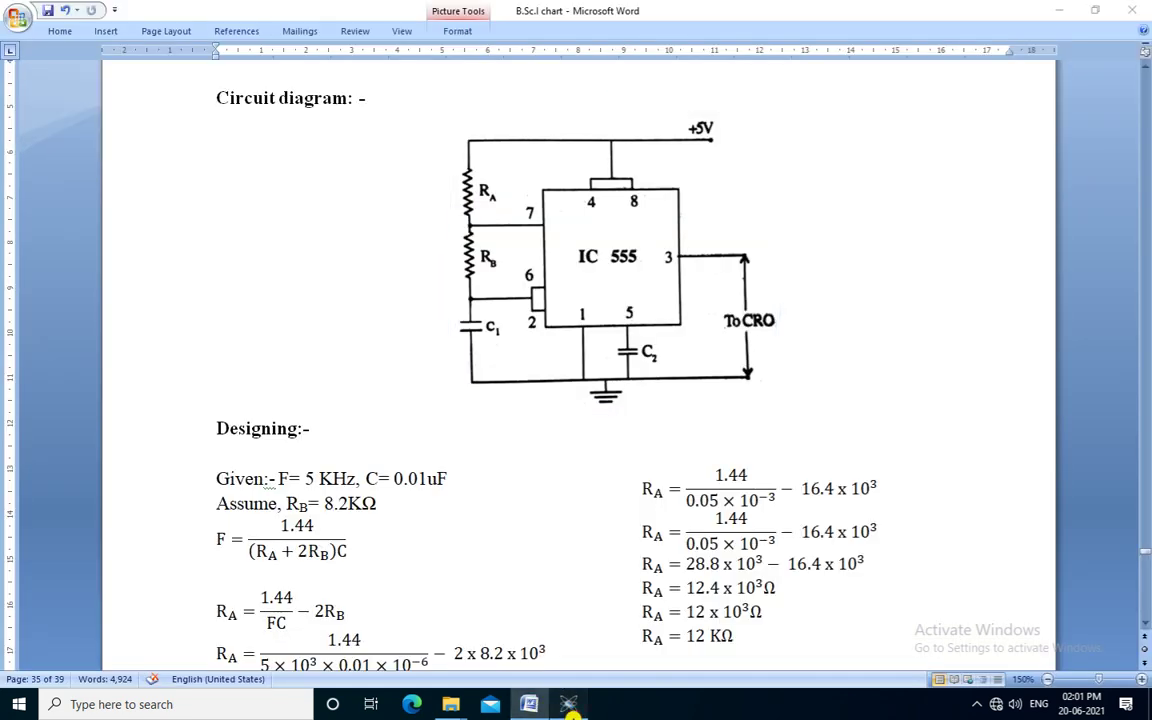
{"action": "left_click", "coordinate": [566, 705]}
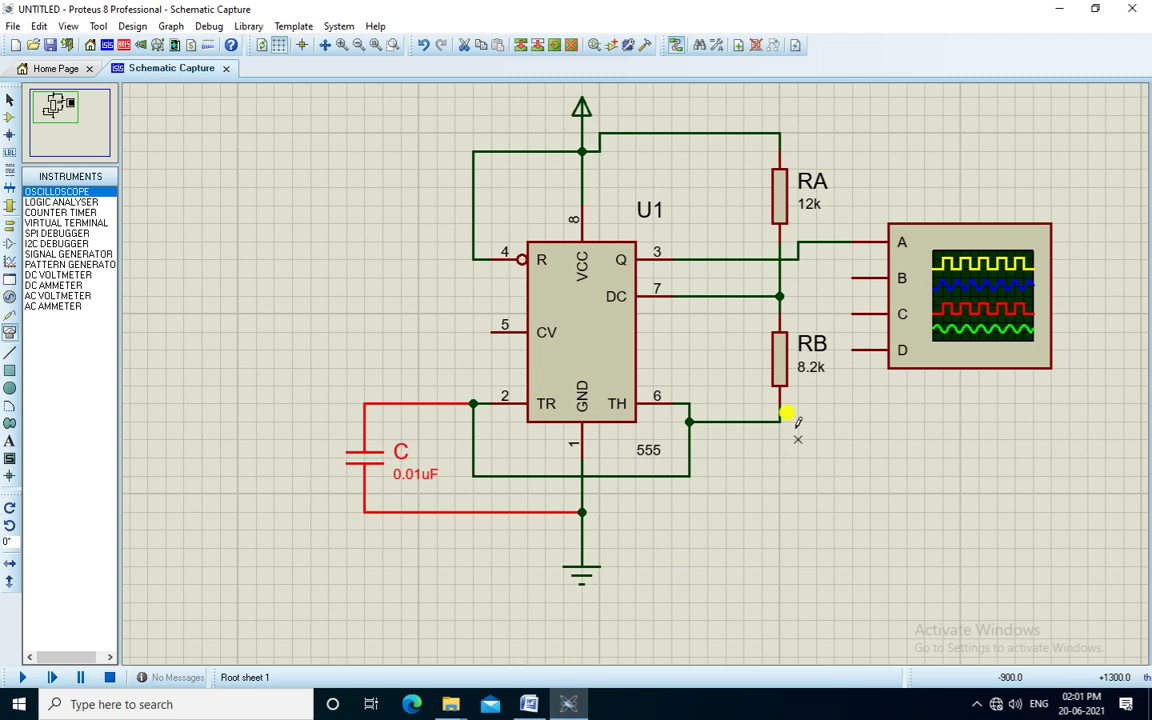
{"action": "left_click", "coordinate": [24, 683]}
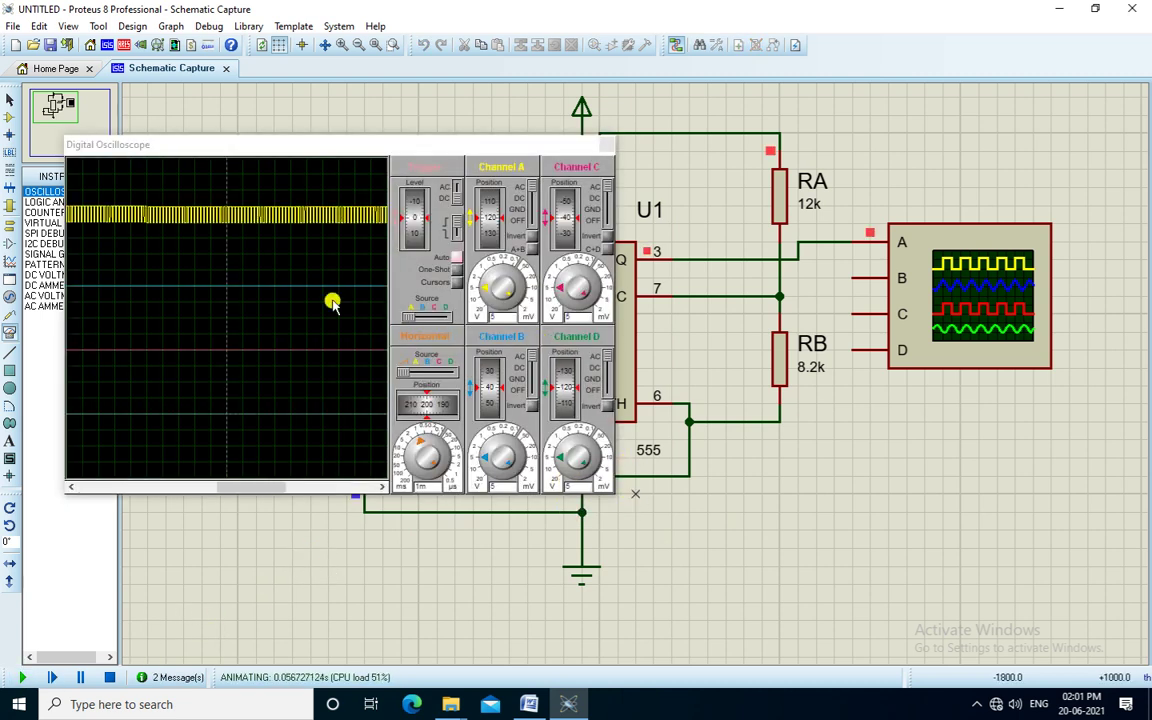
Set the oscilloscope timebase to 100u and channel A to 1 V per division, and lower channel A's trace to position about 70
{"action": "scroll", "coordinate": [300, 228], "scroll_direction": "up", "scroll_amount": 1}
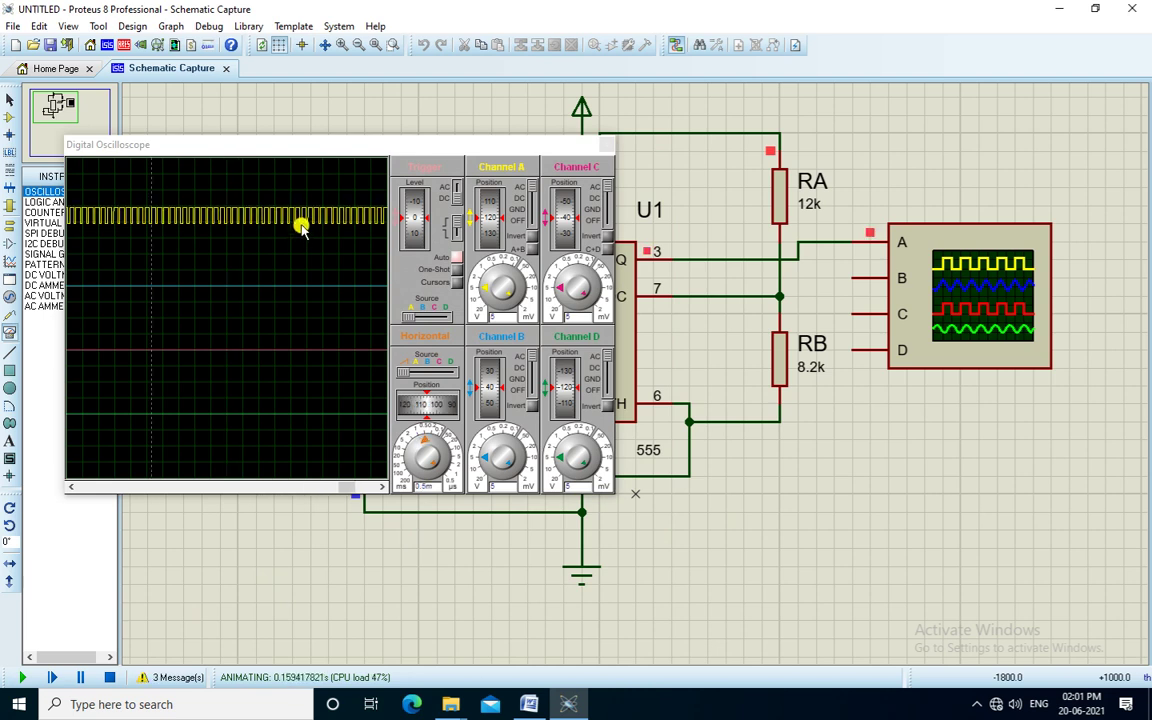
{"action": "scroll", "coordinate": [300, 228], "scroll_direction": "up", "scroll_amount": 2}
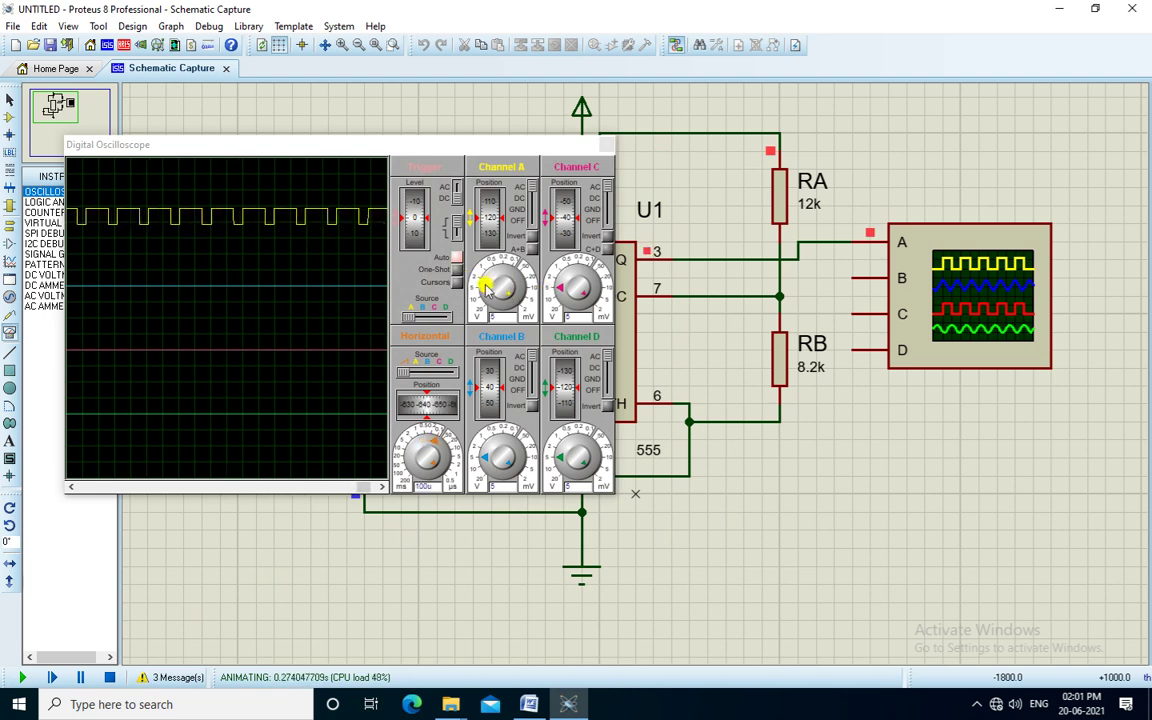
{"action": "scroll", "coordinate": [487, 287], "scroll_direction": "up", "scroll_amount": 2}
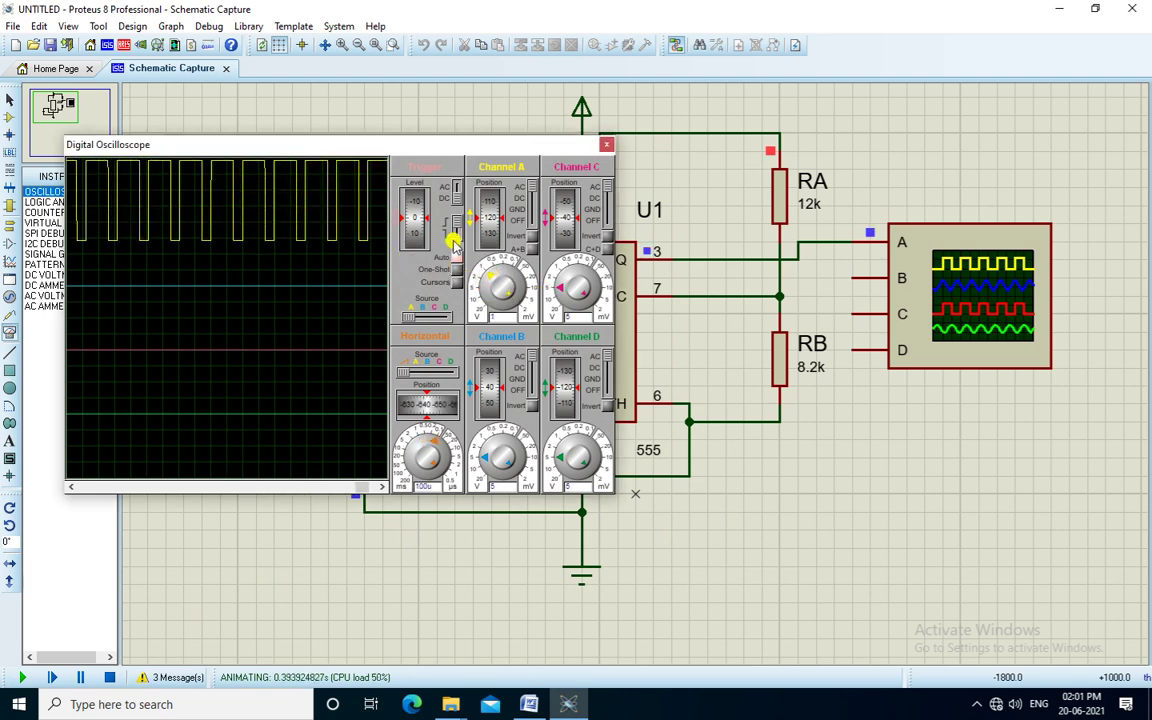
{"action": "scroll", "coordinate": [482, 220], "scroll_direction": "down", "scroll_amount": 5}
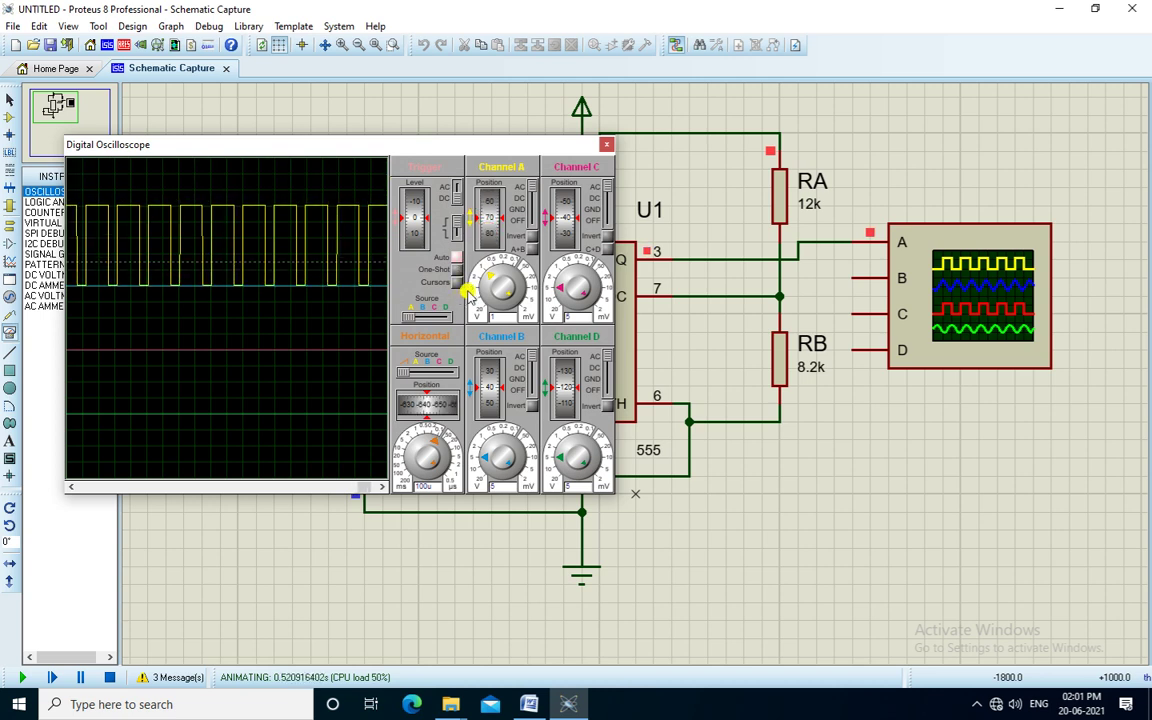
Shift the unused channel B, C and D traces below channel A's waveform, to positions of about -160, -200 and -185
{"action": "scroll", "coordinate": [486, 400], "scroll_direction": "down", "scroll_amount": 9}
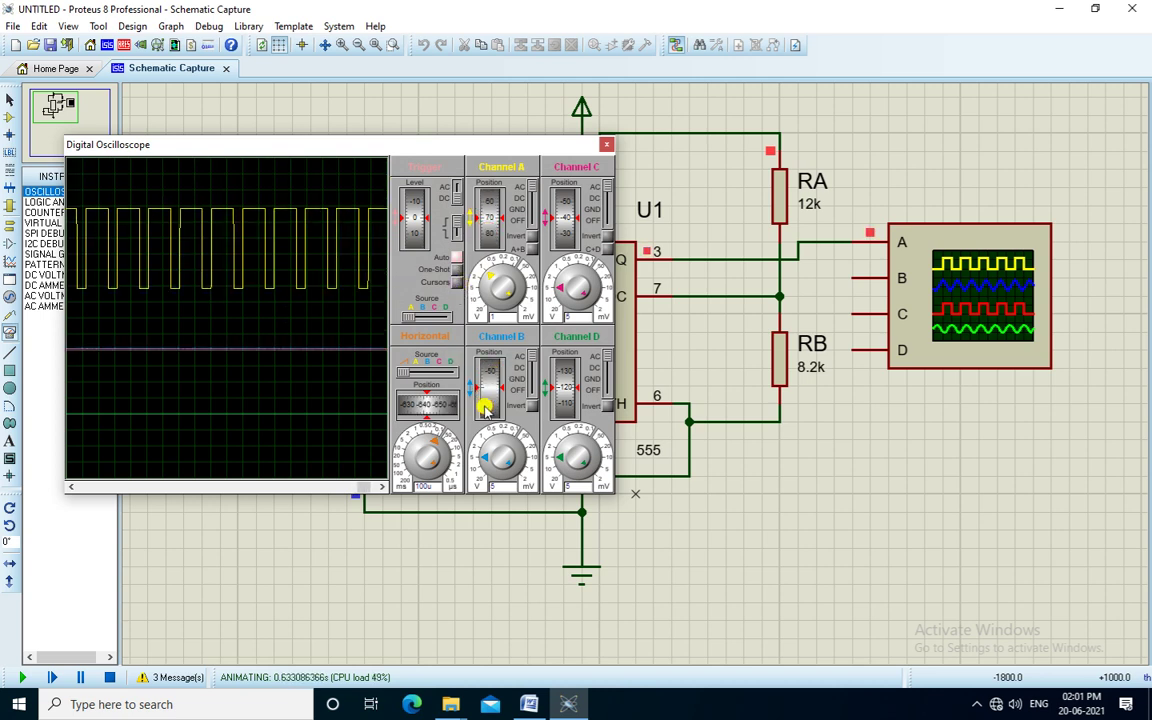
{"action": "scroll", "coordinate": [565, 385], "scroll_direction": "down", "scroll_amount": 7}
{"action": "scroll", "coordinate": [563, 210], "scroll_direction": "down", "scroll_amount": 16}
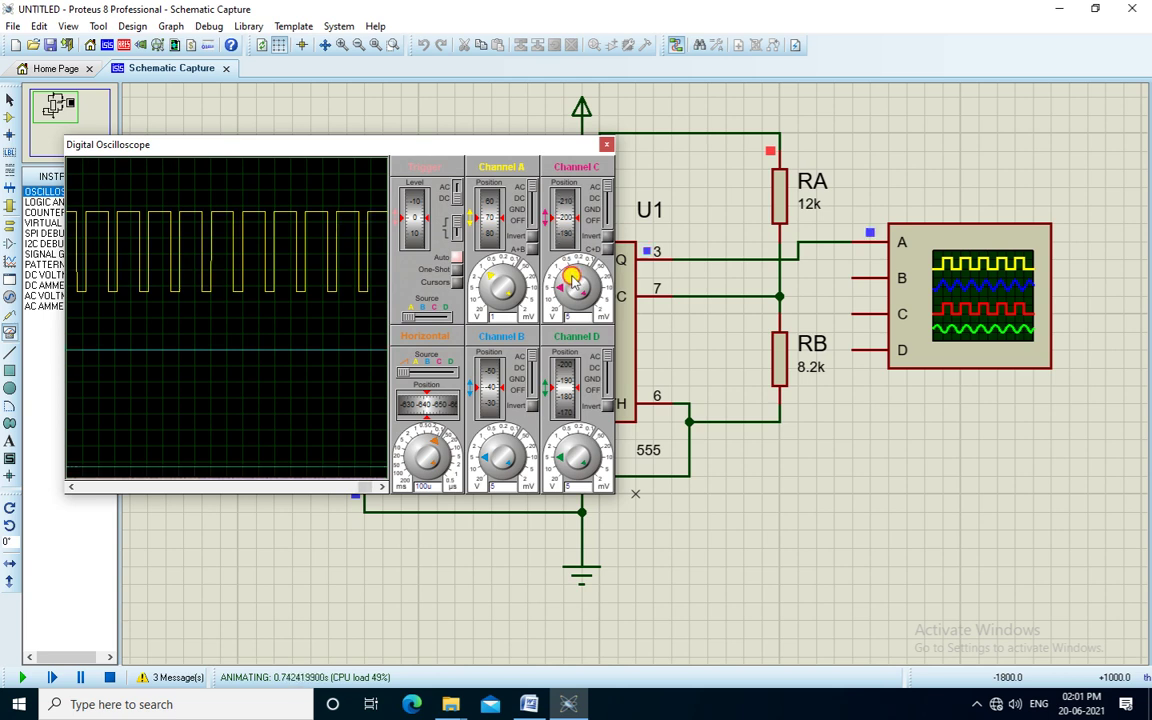
{"action": "scroll", "coordinate": [488, 385], "scroll_direction": "down", "scroll_amount": 11}
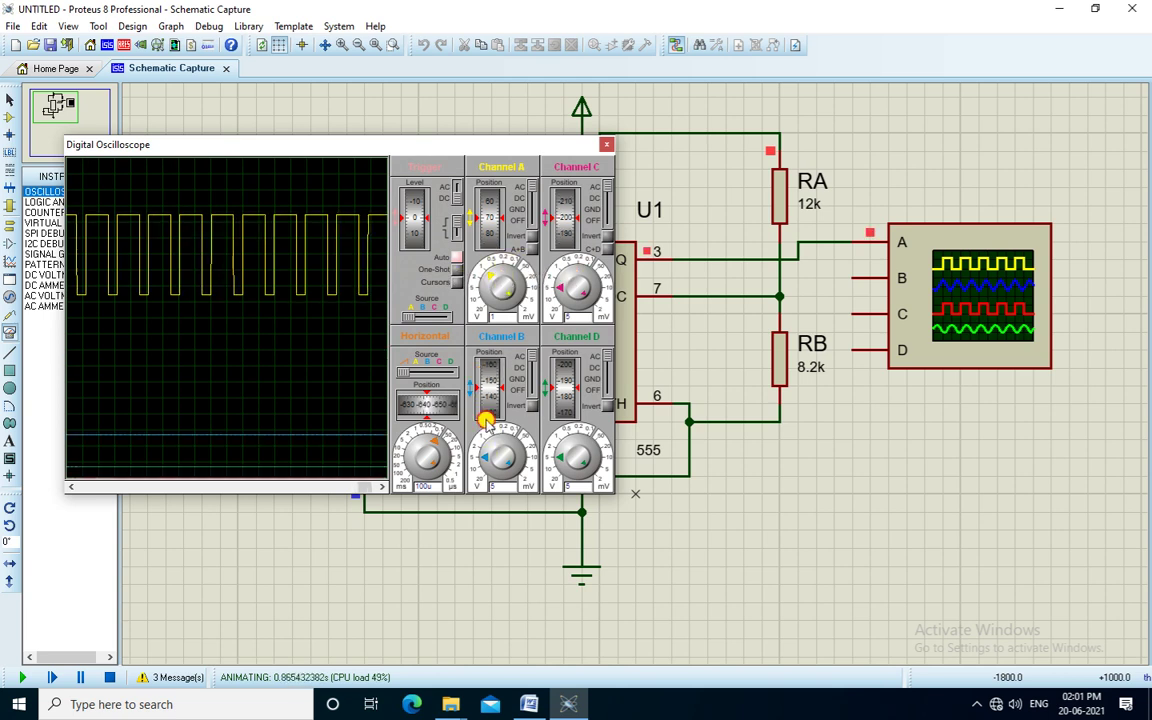
Set the oscilloscope timebase to 20u and shift the waveform horizontally to position about -4520
{"action": "scroll", "coordinate": [318, 249], "scroll_direction": "up", "scroll_amount": 2}
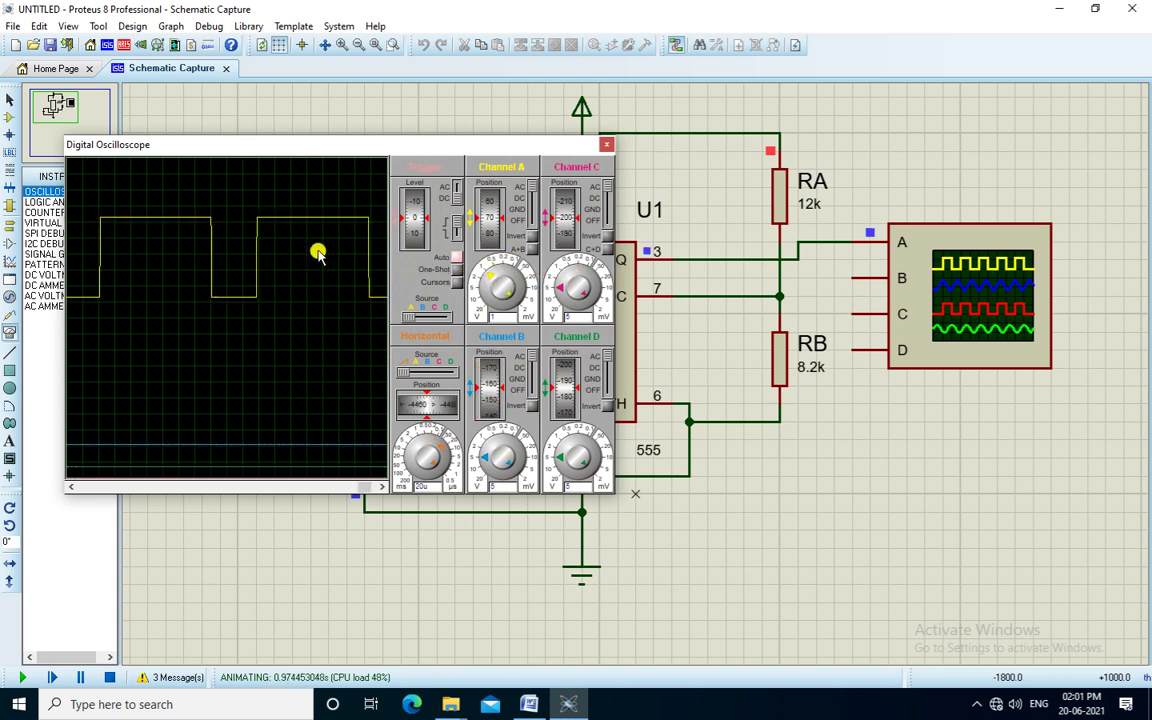
{"action": "scroll", "coordinate": [430, 403], "scroll_direction": "down", "scroll_amount": 1}
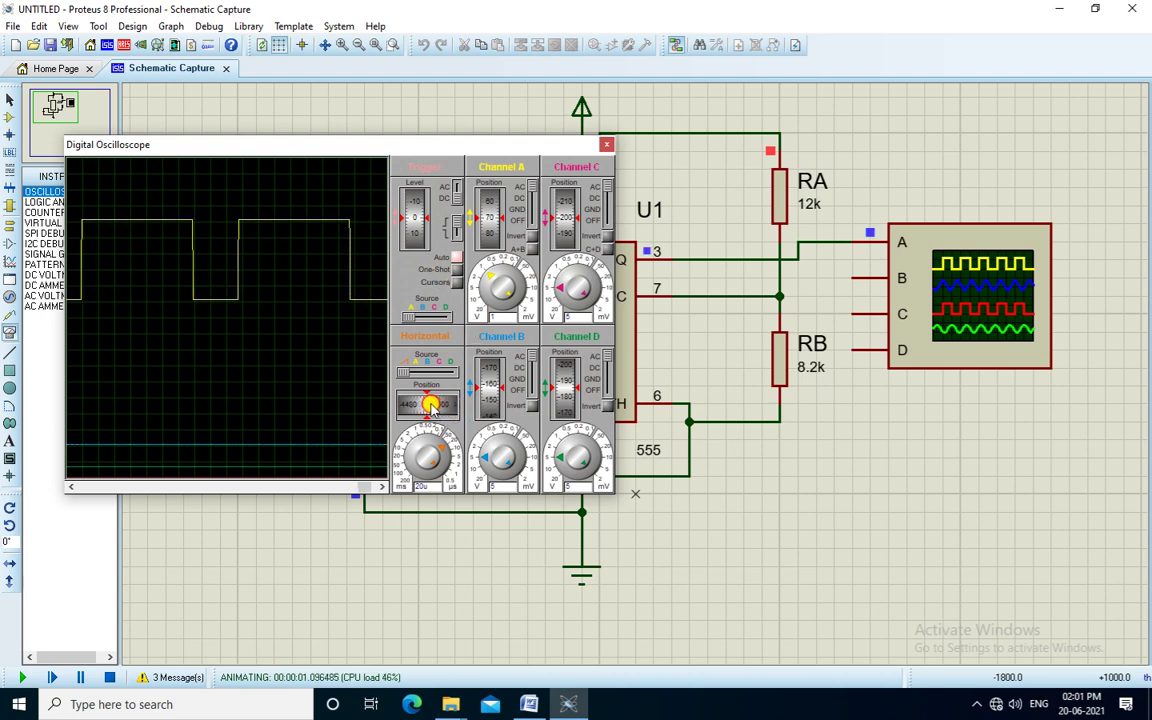
{"action": "scroll", "coordinate": [432, 404], "scroll_direction": "down", "scroll_amount": 2}
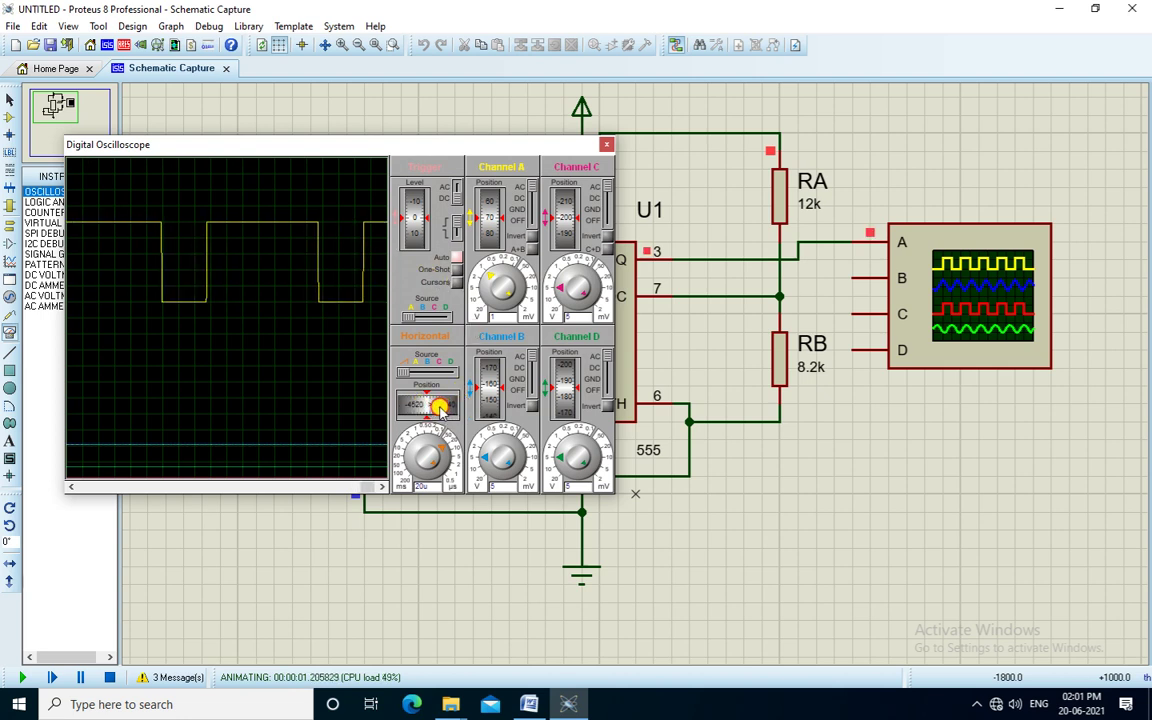
Shift the oscilloscope waveform horizontally to position about -4620 so that a full cycle can be read
{"action": "scroll", "coordinate": [440, 407], "scroll_direction": "down", "scroll_amount": 4}
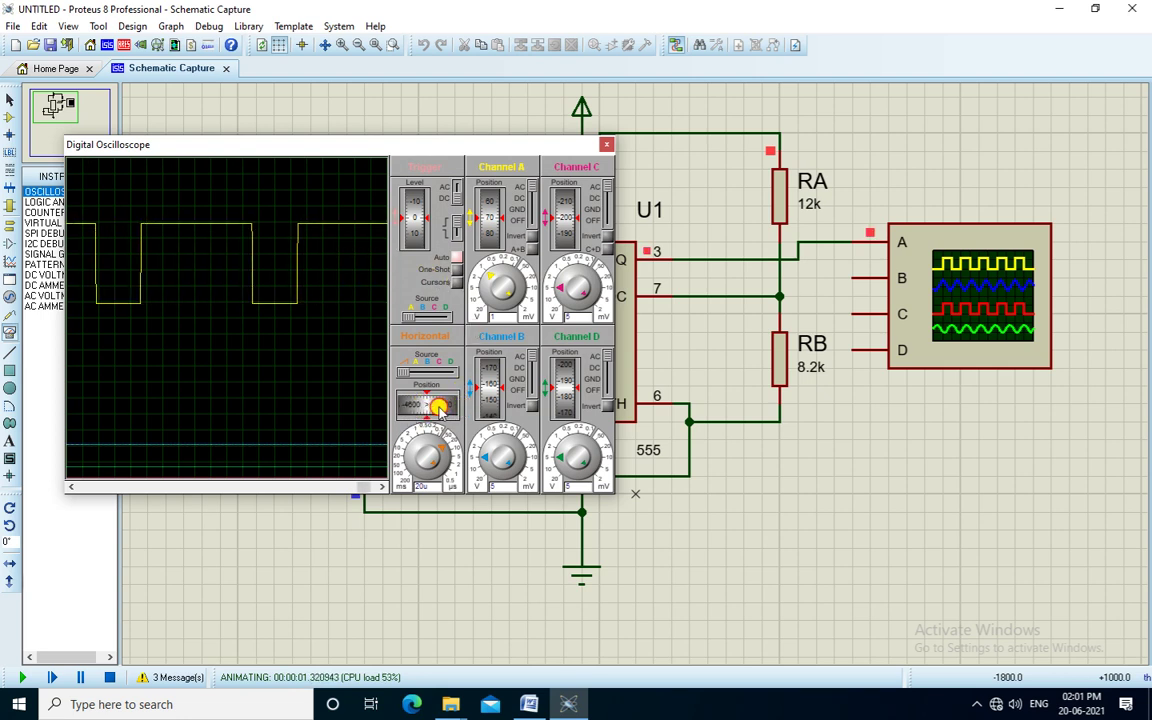
{"action": "scroll", "coordinate": [436, 406], "scroll_direction": "up", "scroll_amount": 2}
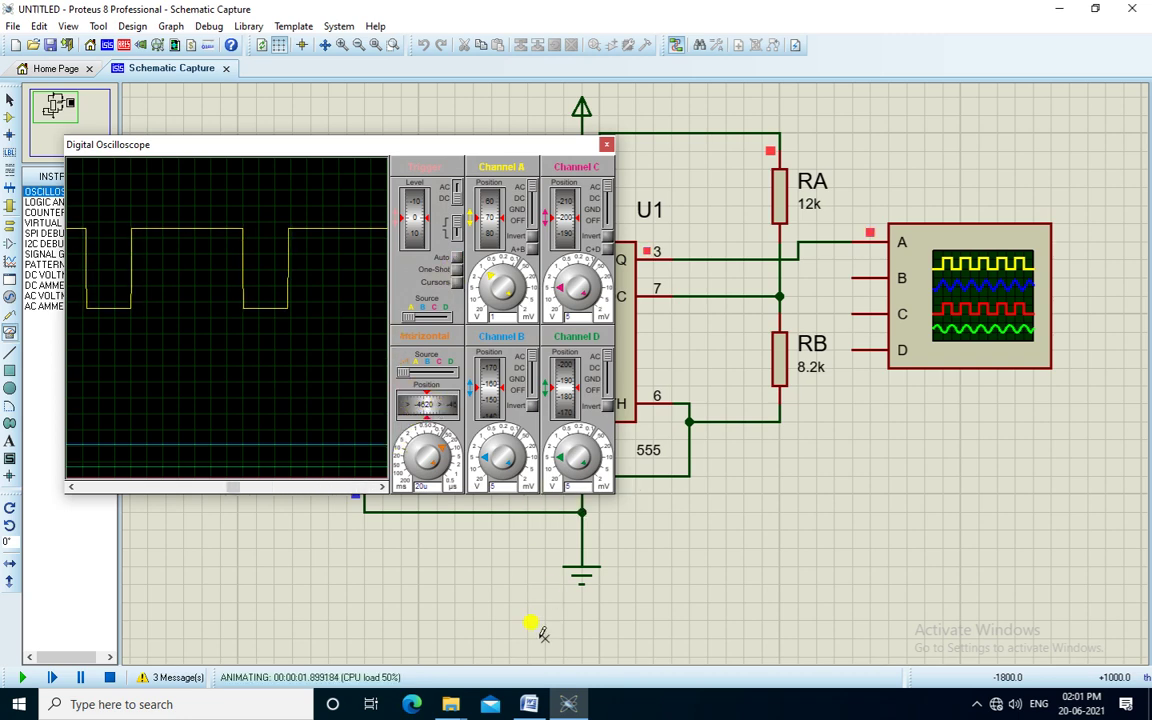
Review the time period formula T = λ x t under Observations in the Word document, and examine the waveform's period on the Proteus oscilloscope
{"action": "left_click", "coordinate": [529, 704]}
{"action": "scroll", "coordinate": [680, 410], "scroll_direction": "down", "scroll_amount": 5}
{"action": "scroll", "coordinate": [680, 410], "scroll_direction": "down", "scroll_amount": 3}
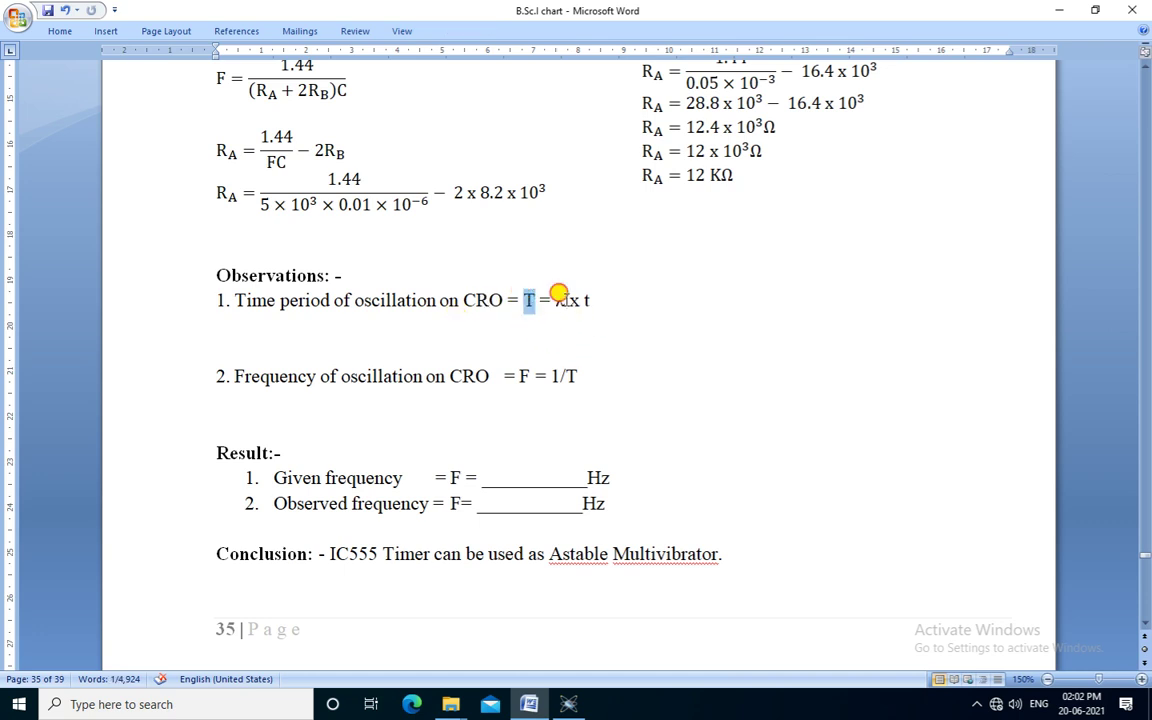
{"action": "left_click_drag", "start_coordinate": [556, 299], "coordinate": [567, 300]}
{"action": "left_click", "coordinate": [568, 704]}
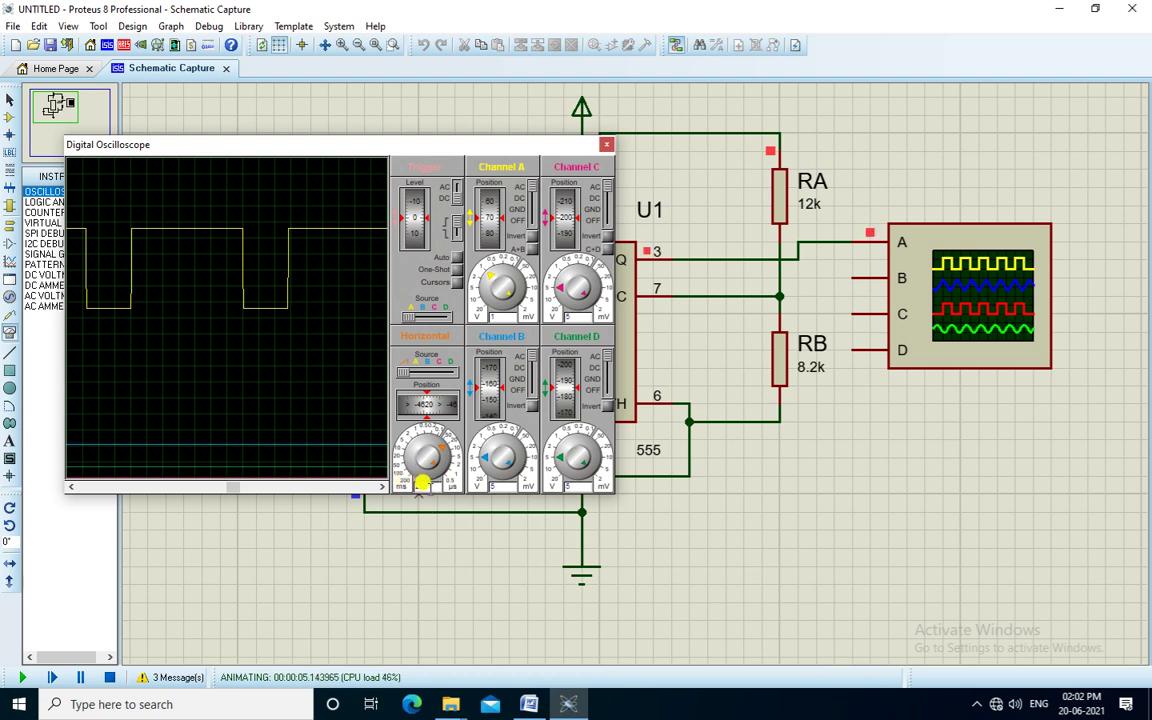
In the Word document, extend the time period observation after T = λ x t with "= 10x20u sec=200 usec"
{"action": "left_click", "coordinate": [540, 708]}
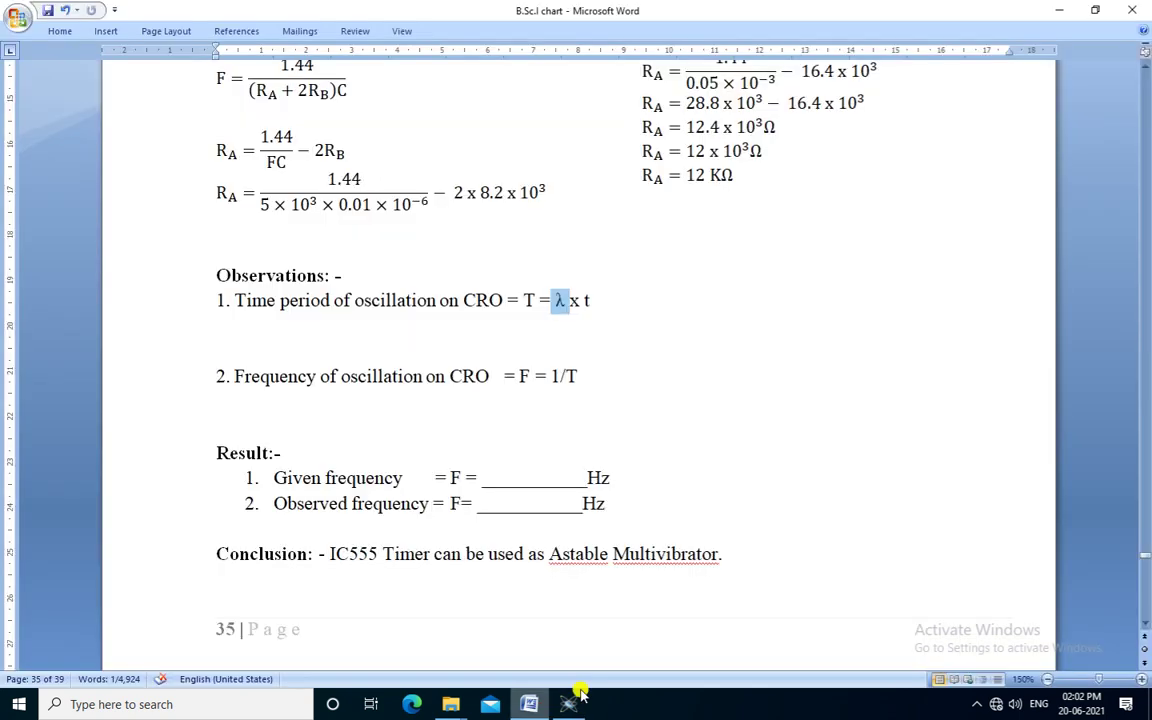
{"action": "left_click", "coordinate": [606, 302]}
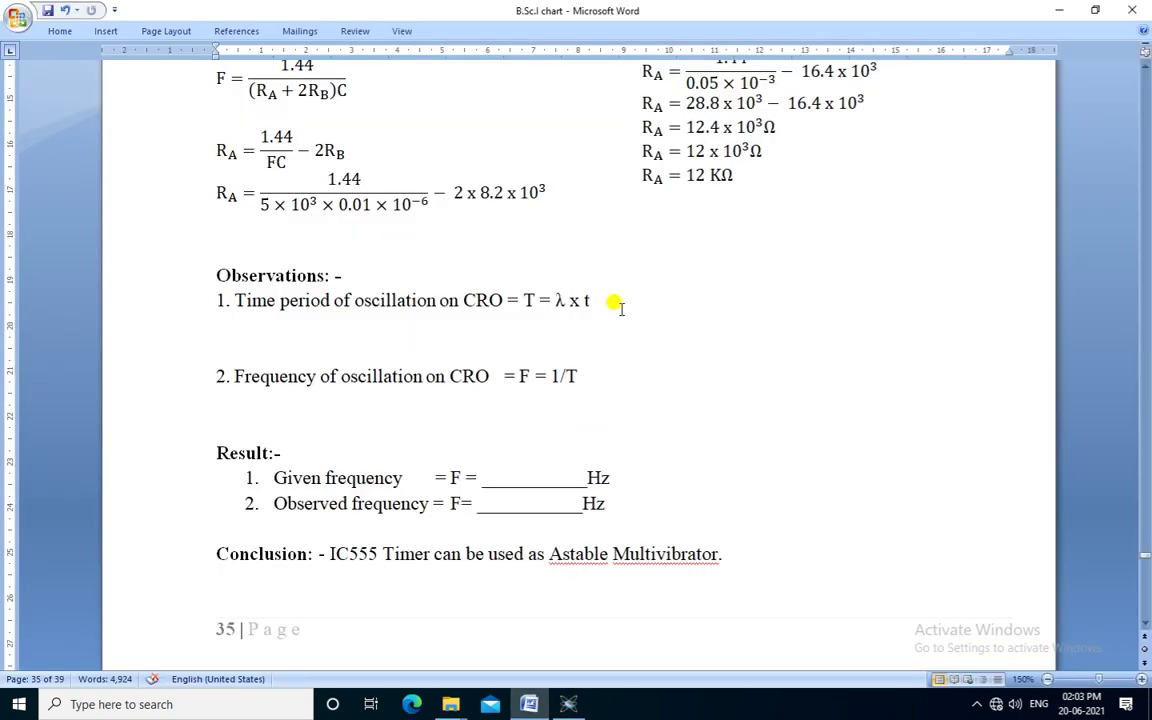
{"action": "key", "text": "ctrl+equal"}
{"action": "type", "text": "10x"}
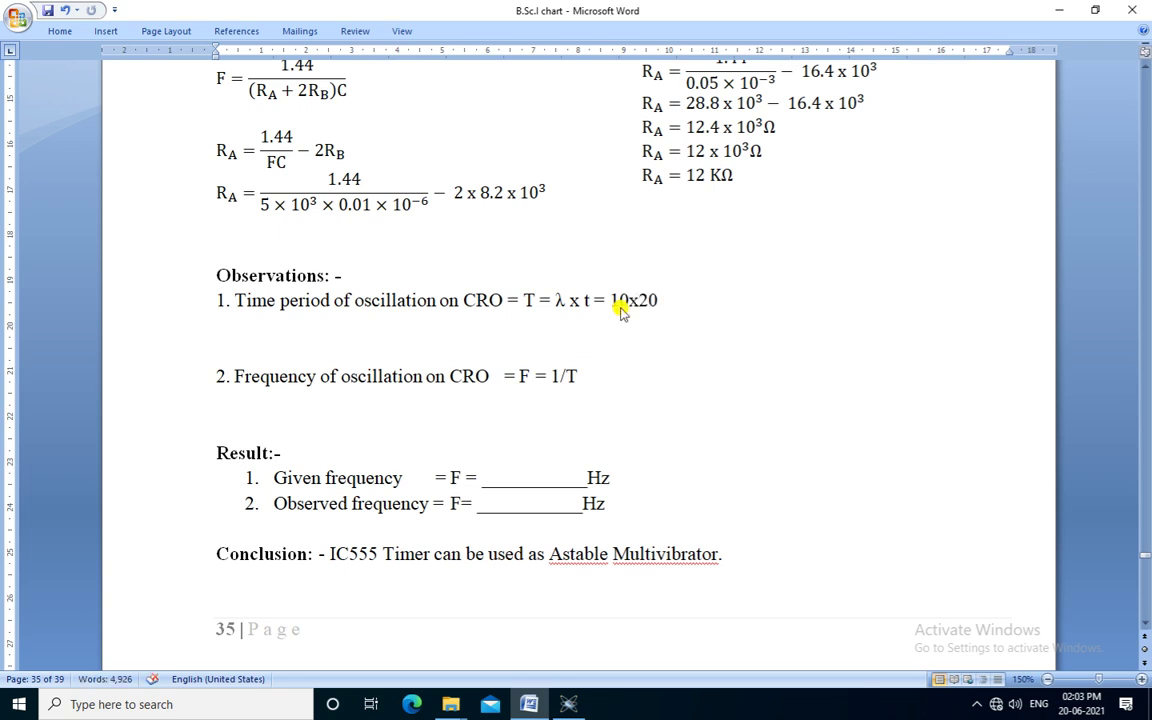
{"action": "type", "text": "20u s"}
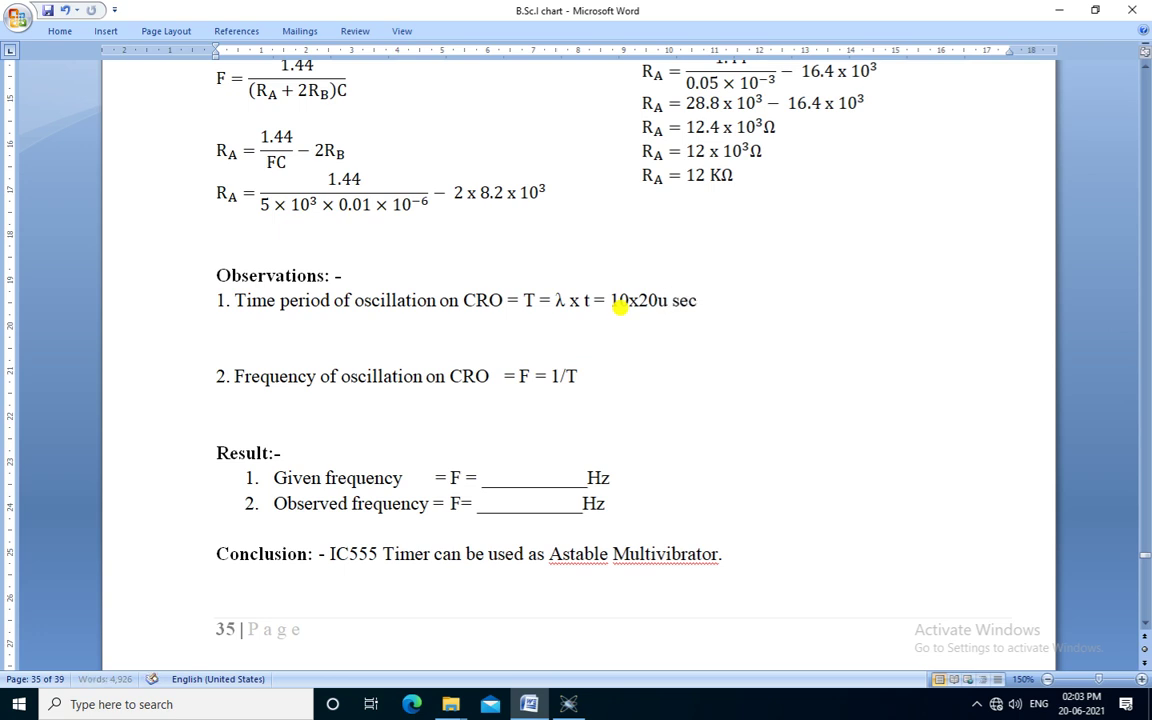
{"action": "type", "text": "ec=200 usec"}
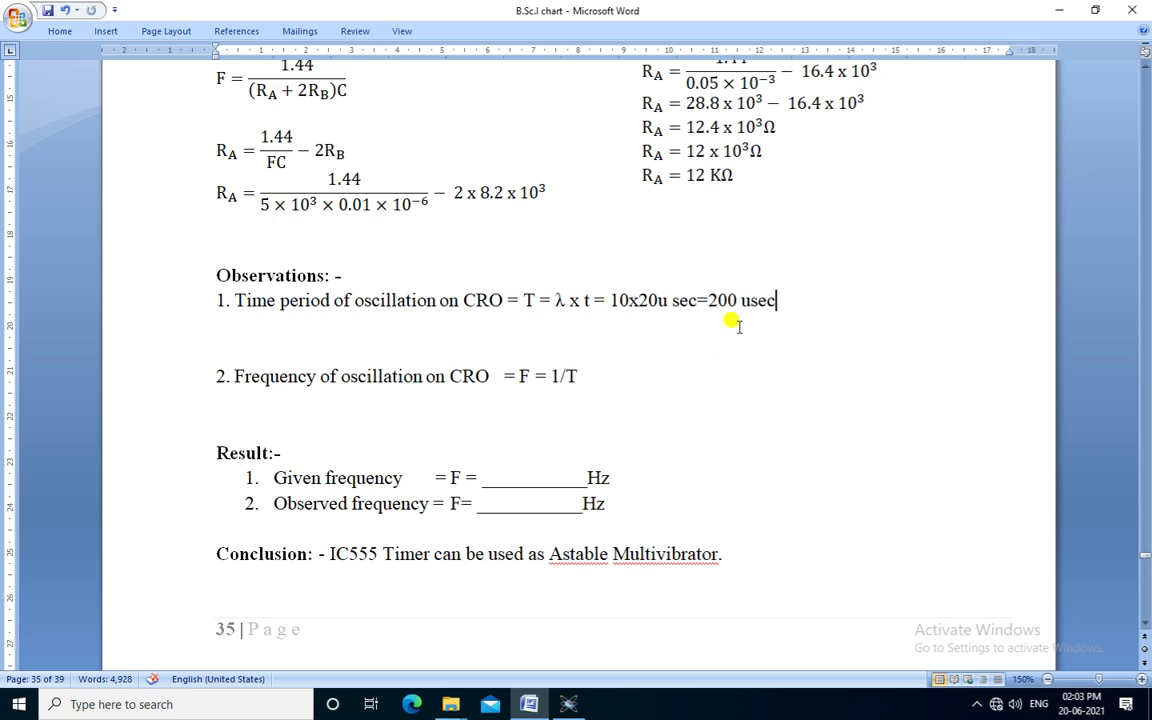
Review the completed time period expression and the T in the frequency formula F = 1/T
{"action": "left_click_drag", "start_coordinate": [775, 300], "coordinate": [513, 288]}
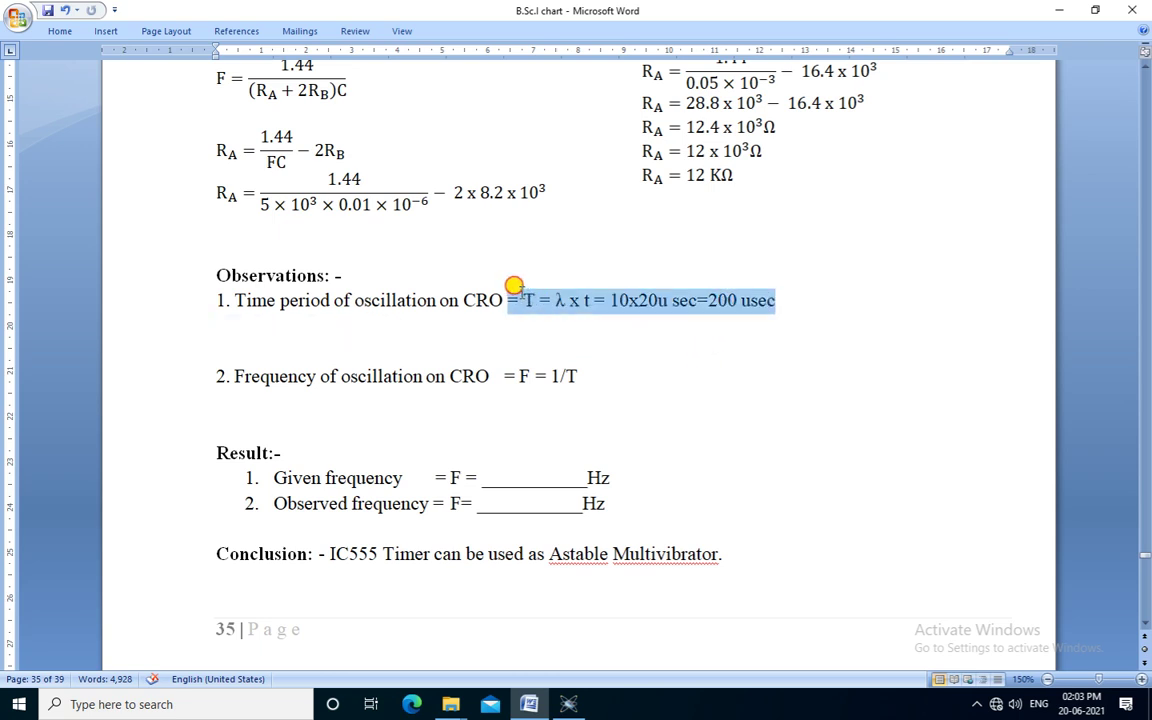
{"action": "left_click", "coordinate": [513, 290]}
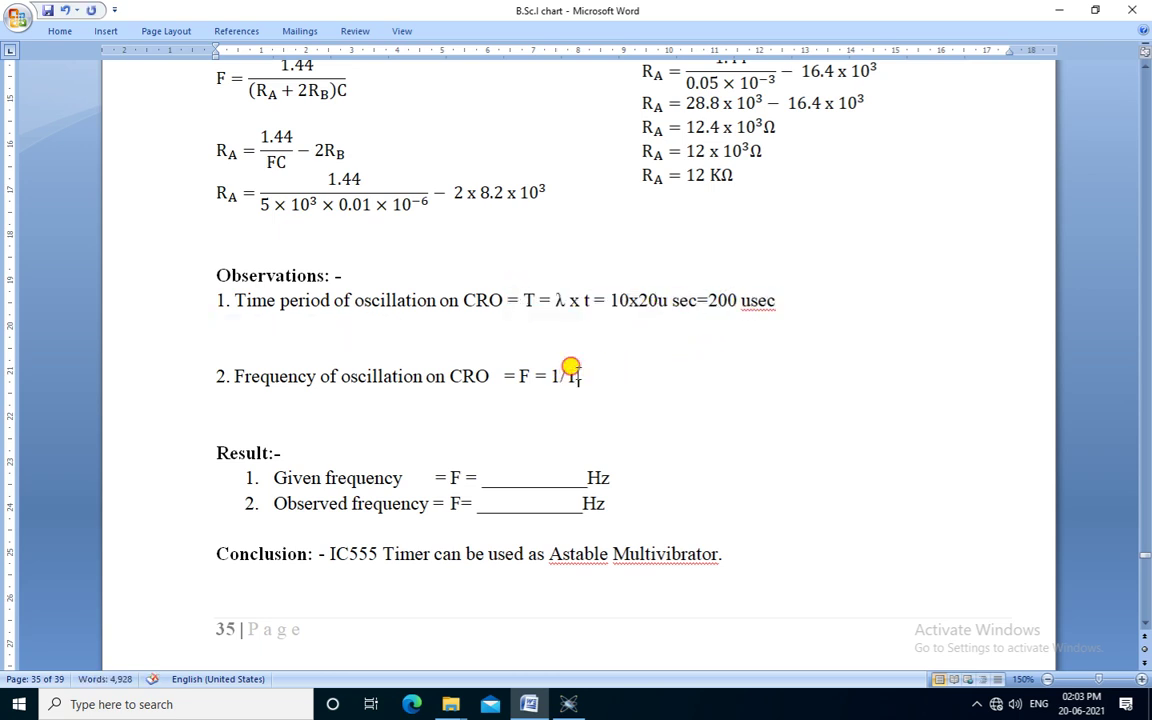
{"action": "double_click", "coordinate": [572, 376]}
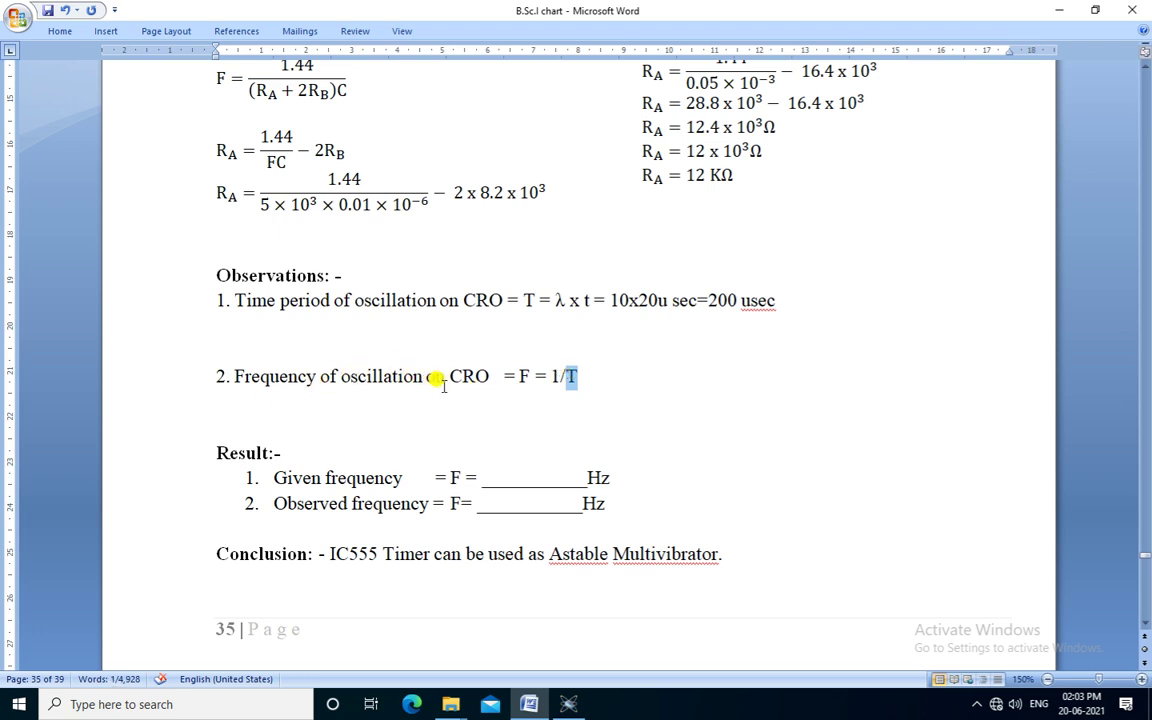